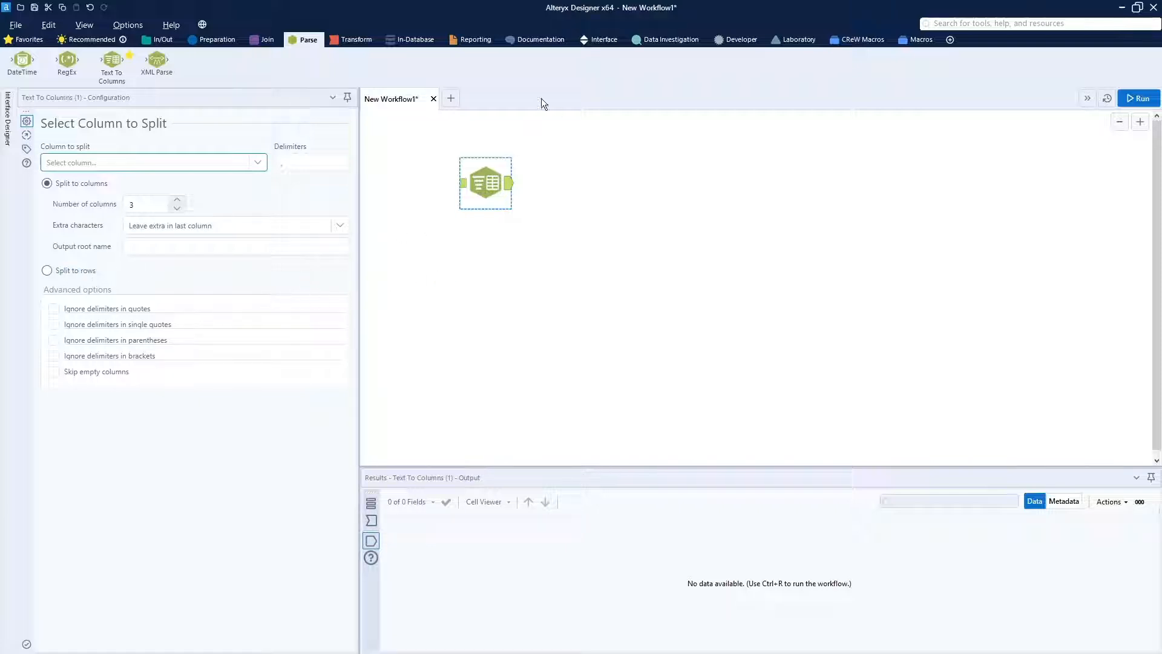
- Delete the Text To Columns tool from the canvas
left_click(417, 146)
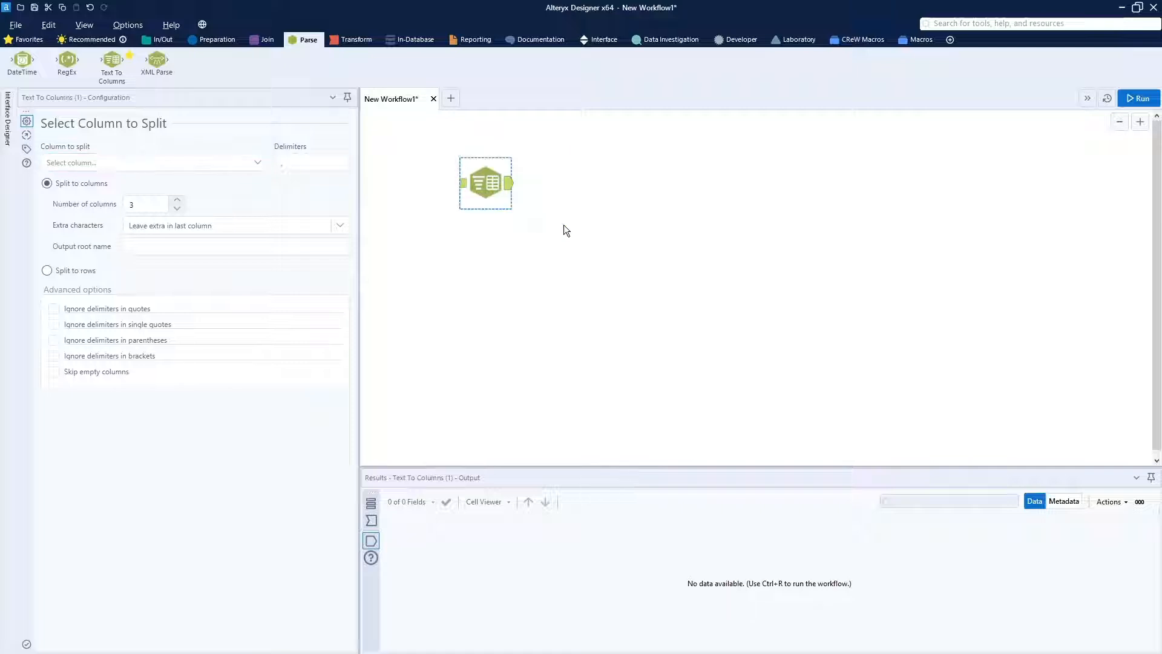
key("Delete")
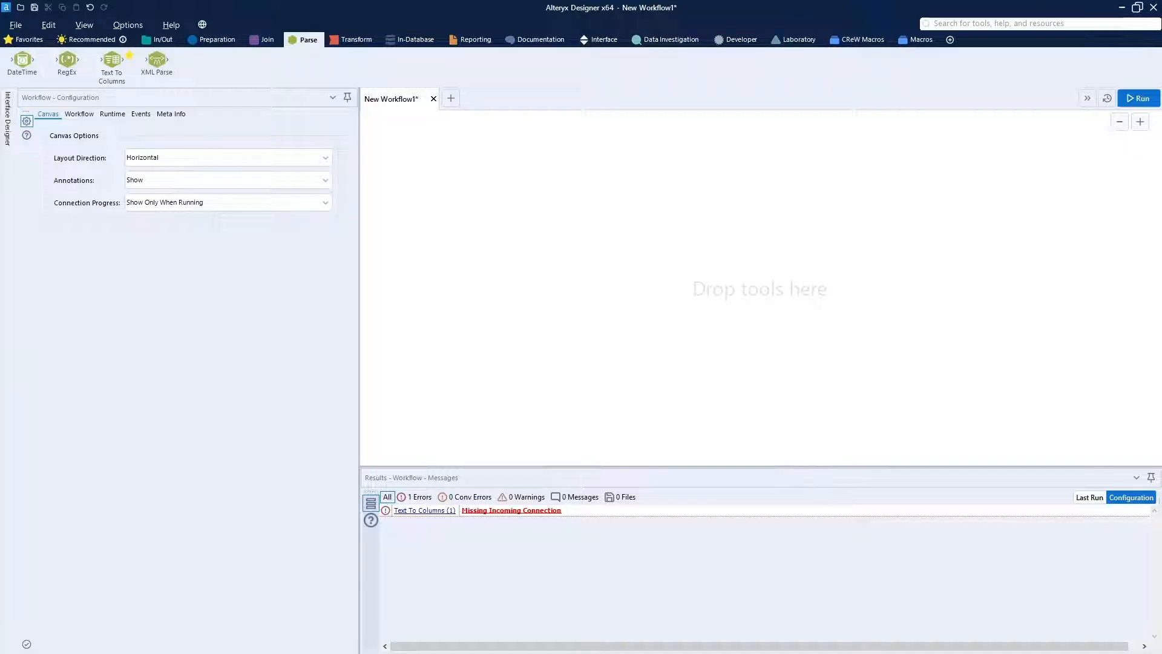
- Paste the Directory tool set to C:\2mutchAlien\daisyHill and testPuppy*.xlsx, placing it near the canvas's upper-left corner
left_click_drag(158, 61, 163, 63)
left_click(159, 45)
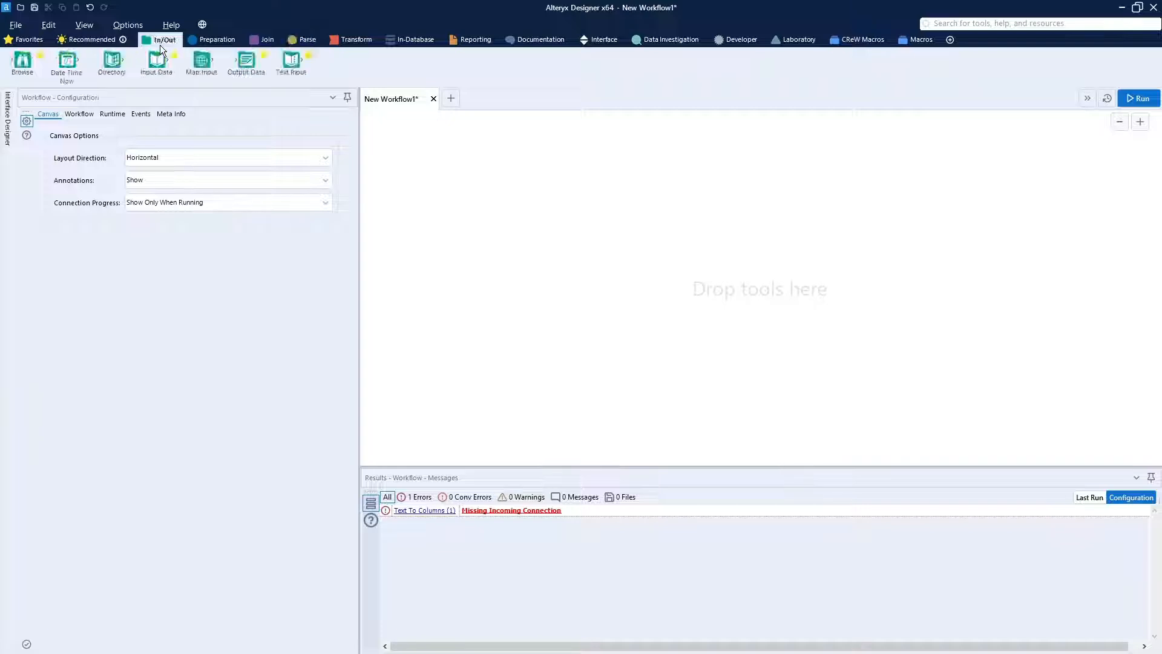
mouse_move(100, 60)
left_mouse_down()
mouse_move(239, 72)
mouse_move(112, 61)
left_mouse_up()
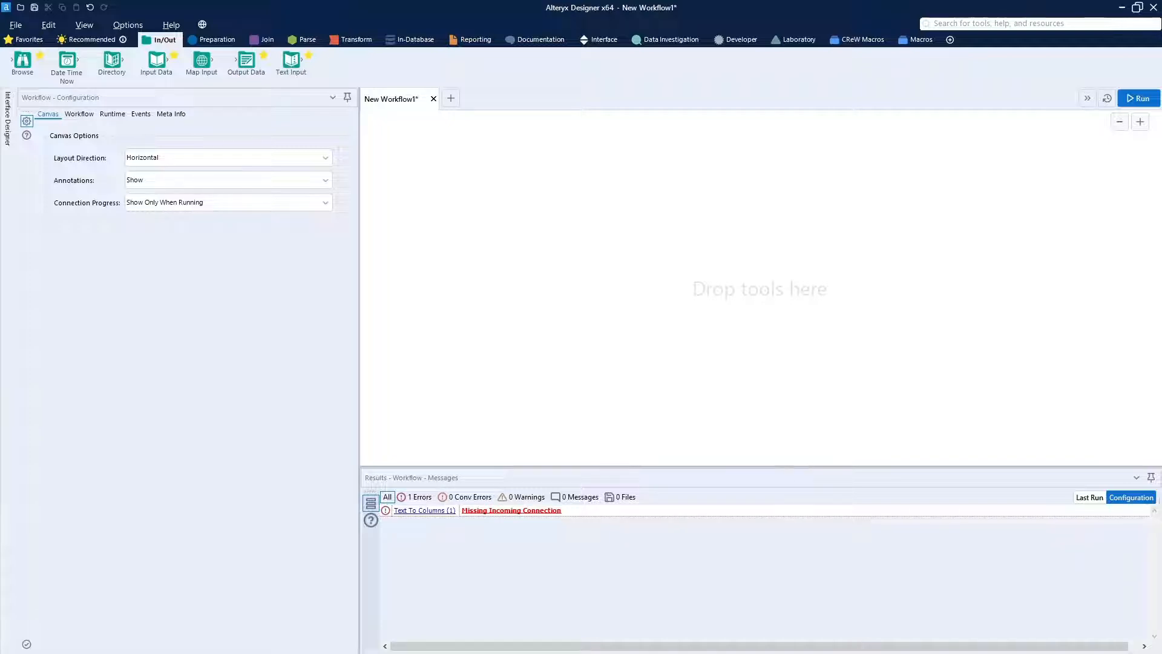
left_click(659, 214)
key("ctrl+v")
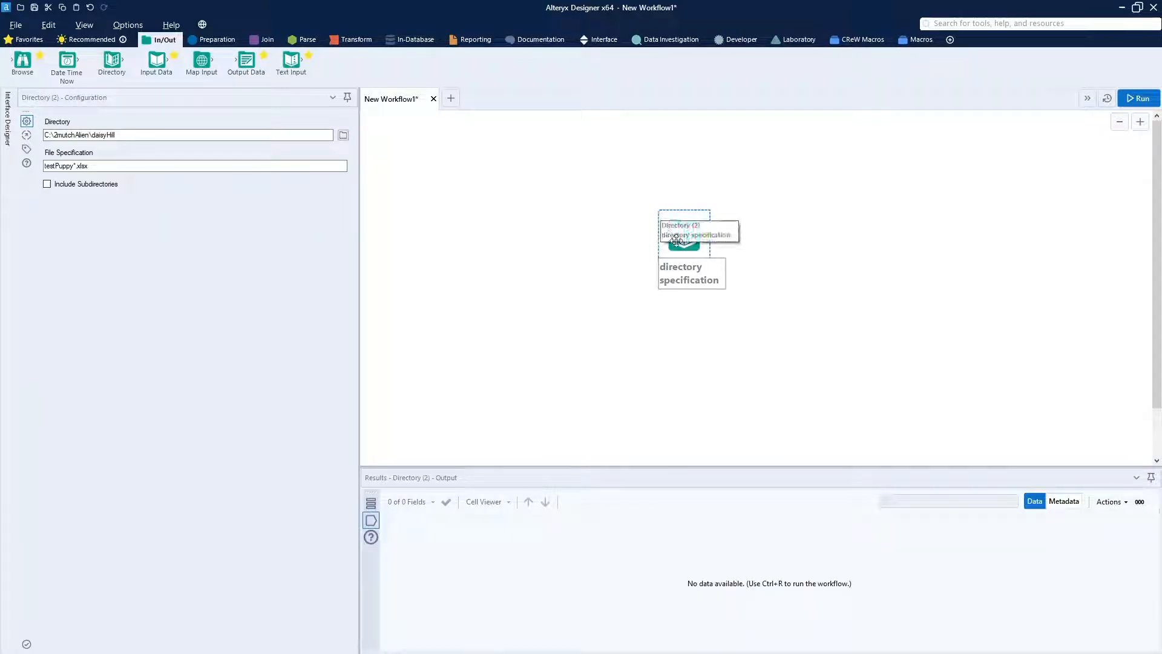
left_click_drag(682, 239, 440, 165)
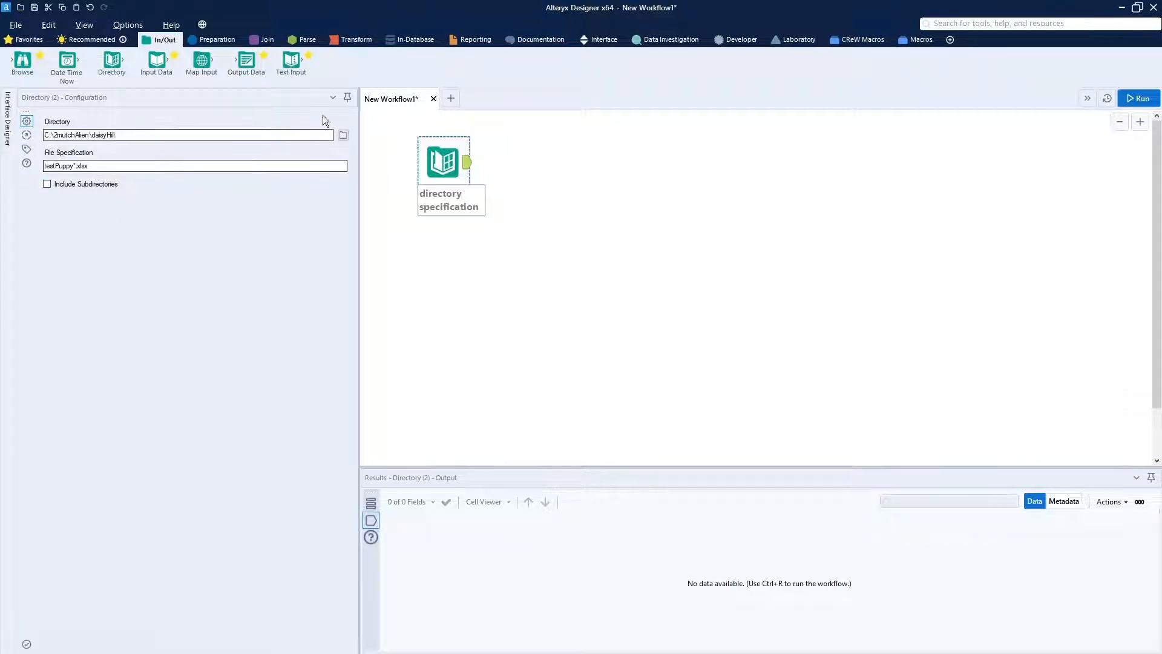
- Add a Select tool connected to the Directory tool's output
left_click(31, 39)
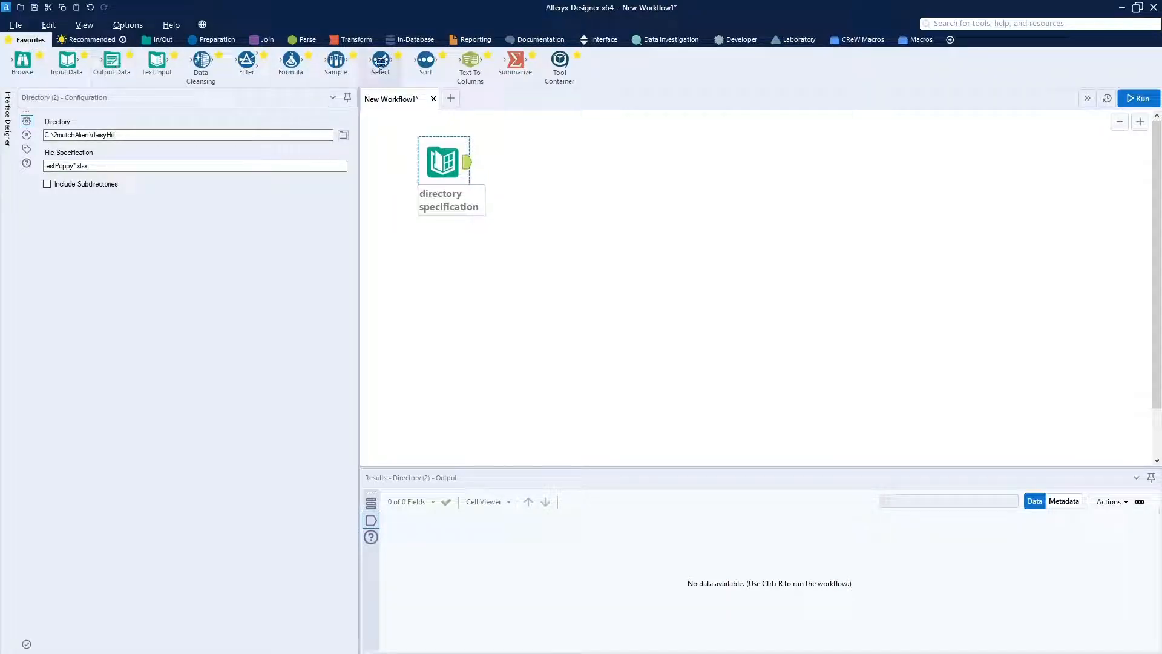
left_click_drag(381, 61, 535, 171)
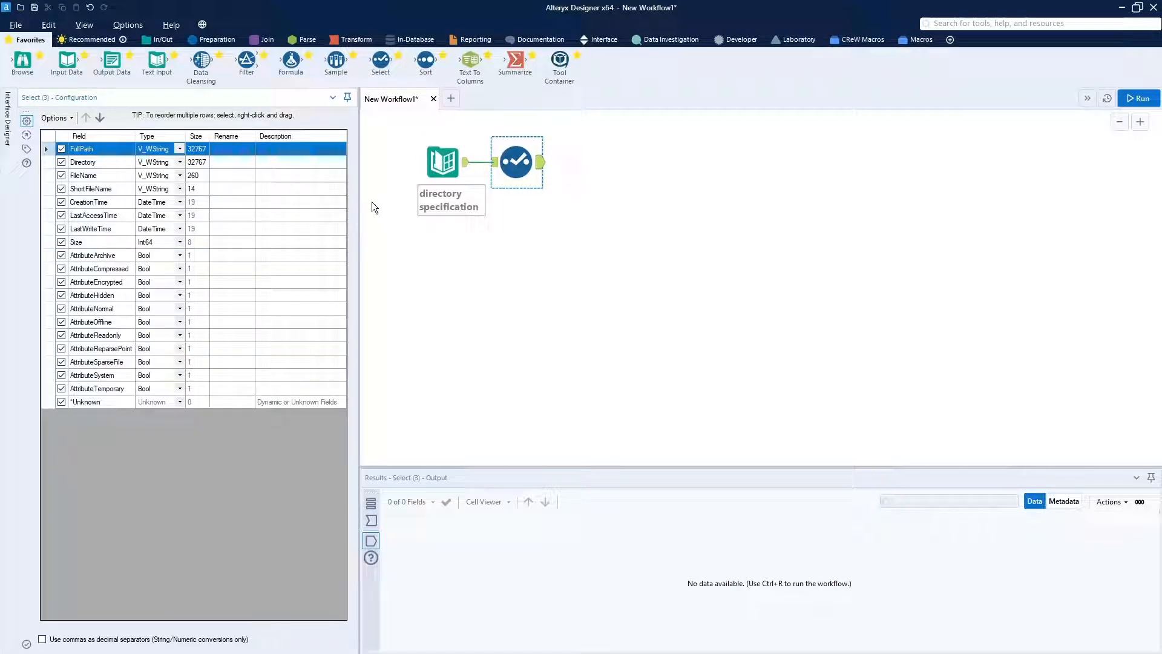
- Keep only the FullPath field in the Select tool by deselecting all others, and run the workflow
left_click(70, 118)
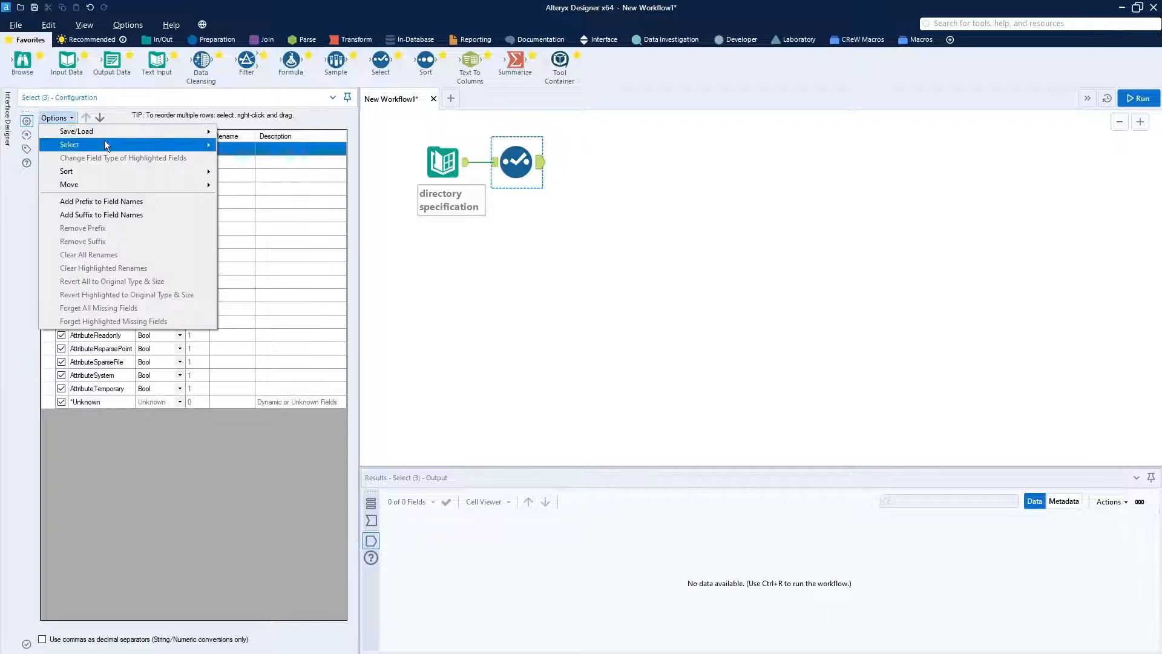
mouse_move(114, 144)
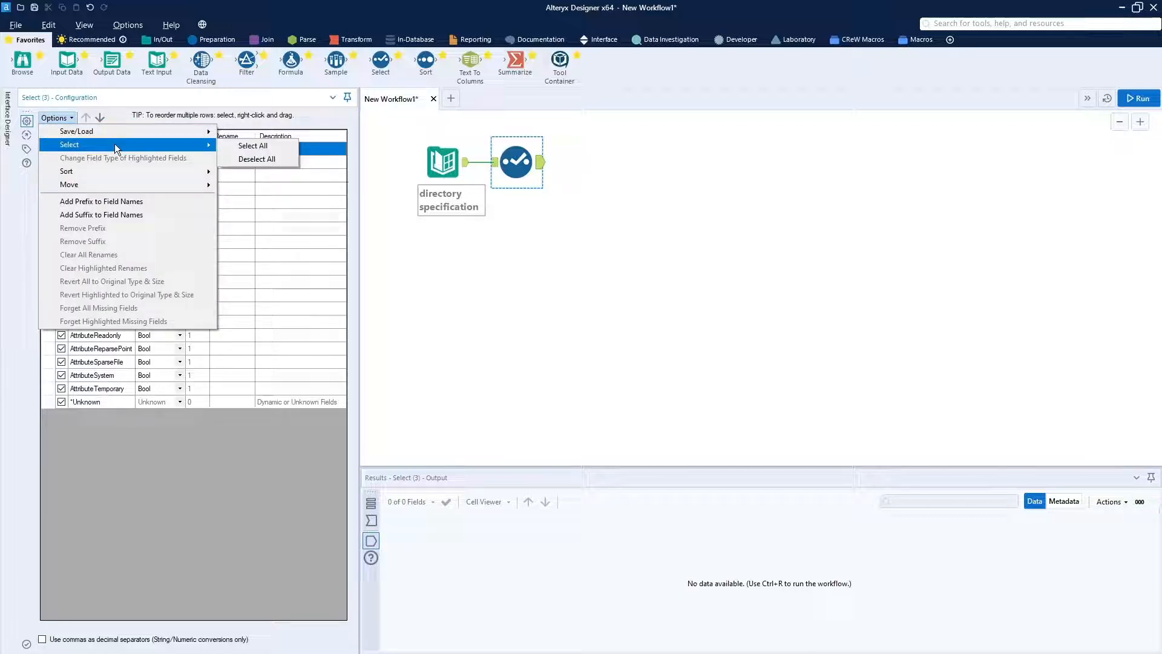
left_click(242, 159)
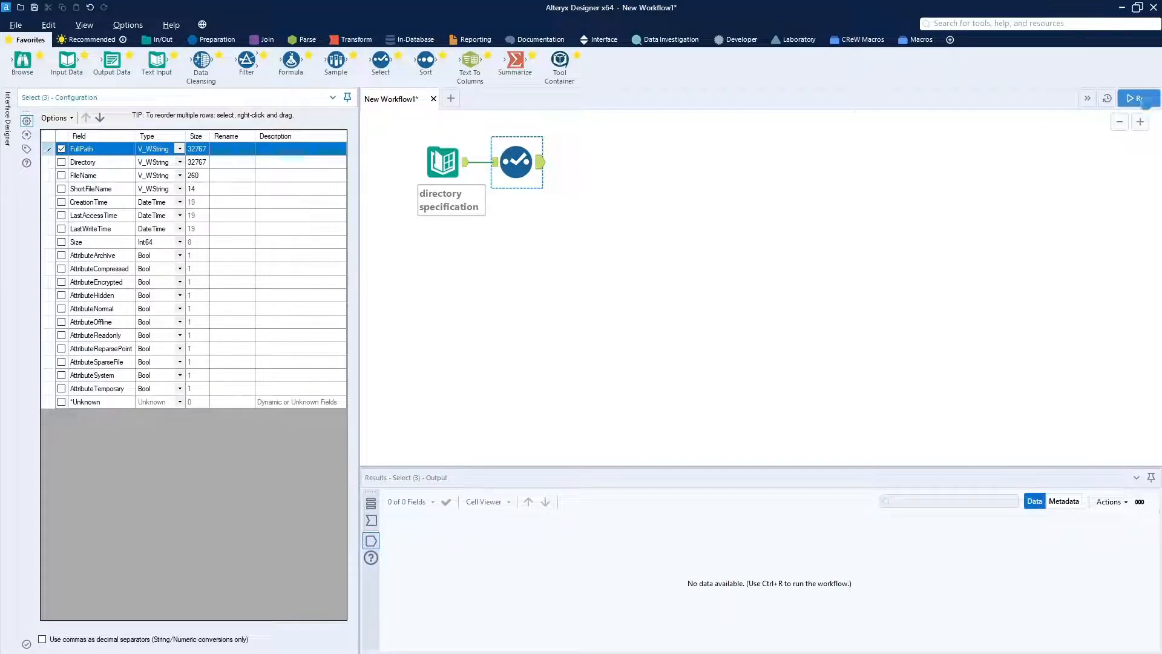
left_click(1138, 99)
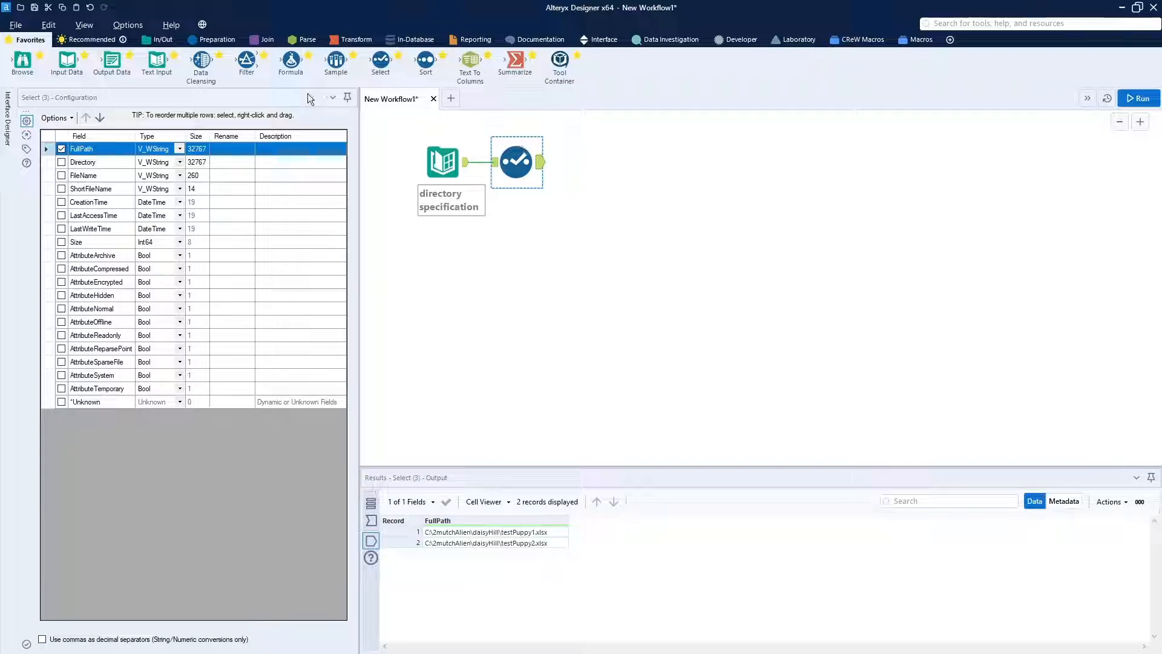
- Open the recently used macro createSpreadsheetFilenameWithSheet
left_click(9, 25)
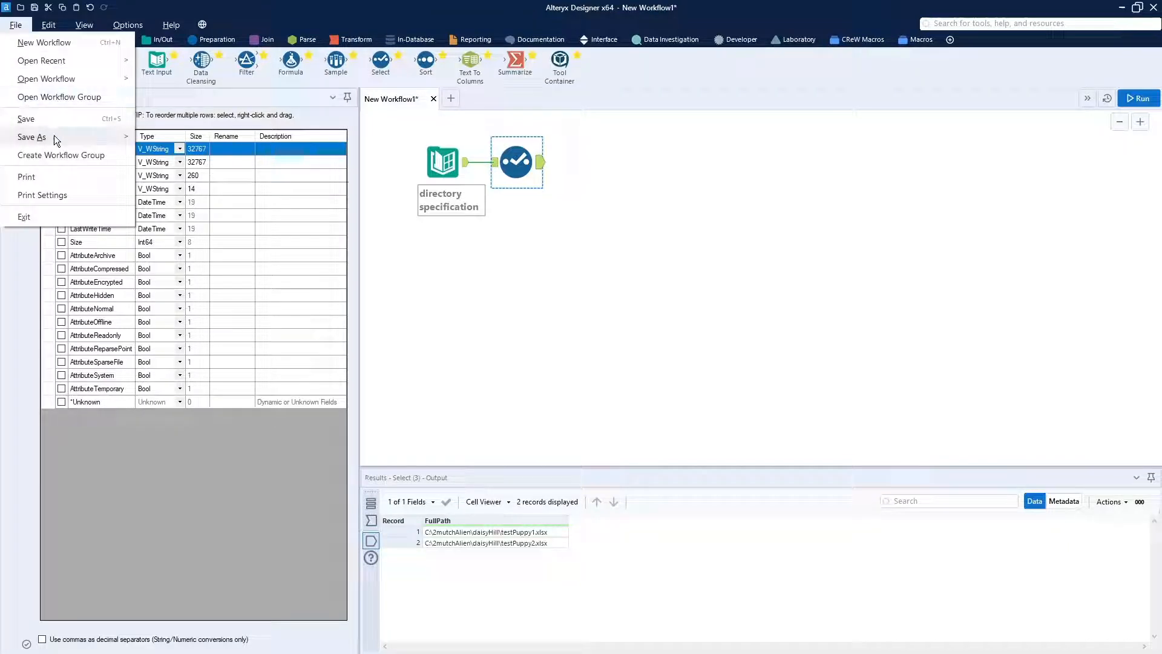
mouse_move(96, 72)
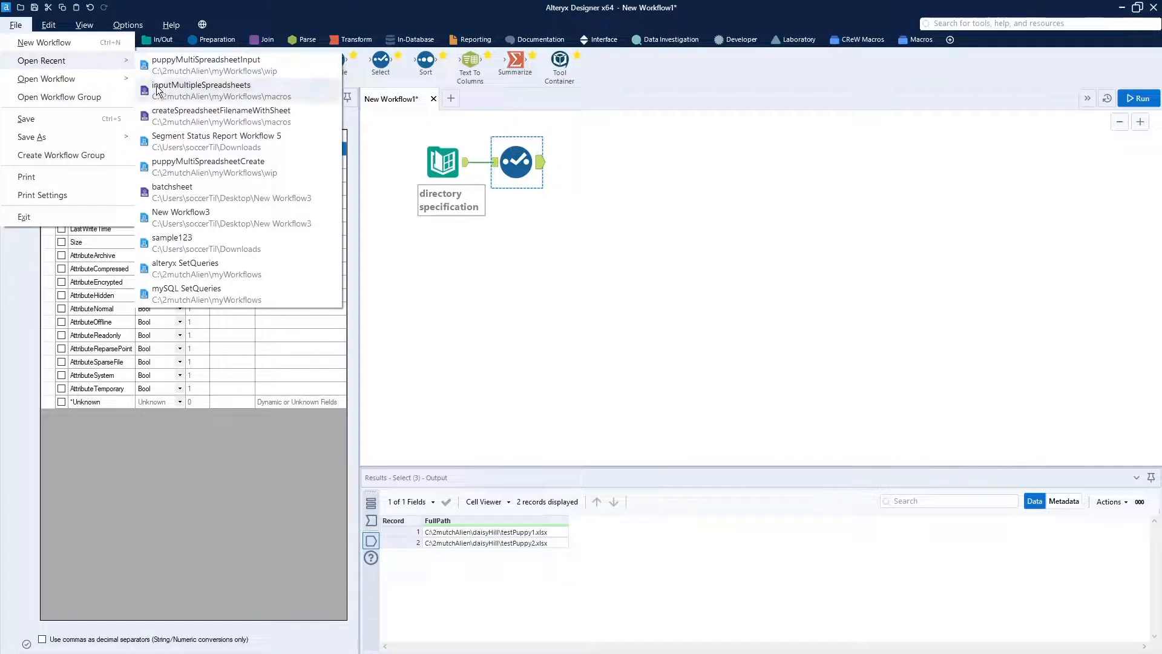
left_click(162, 118)
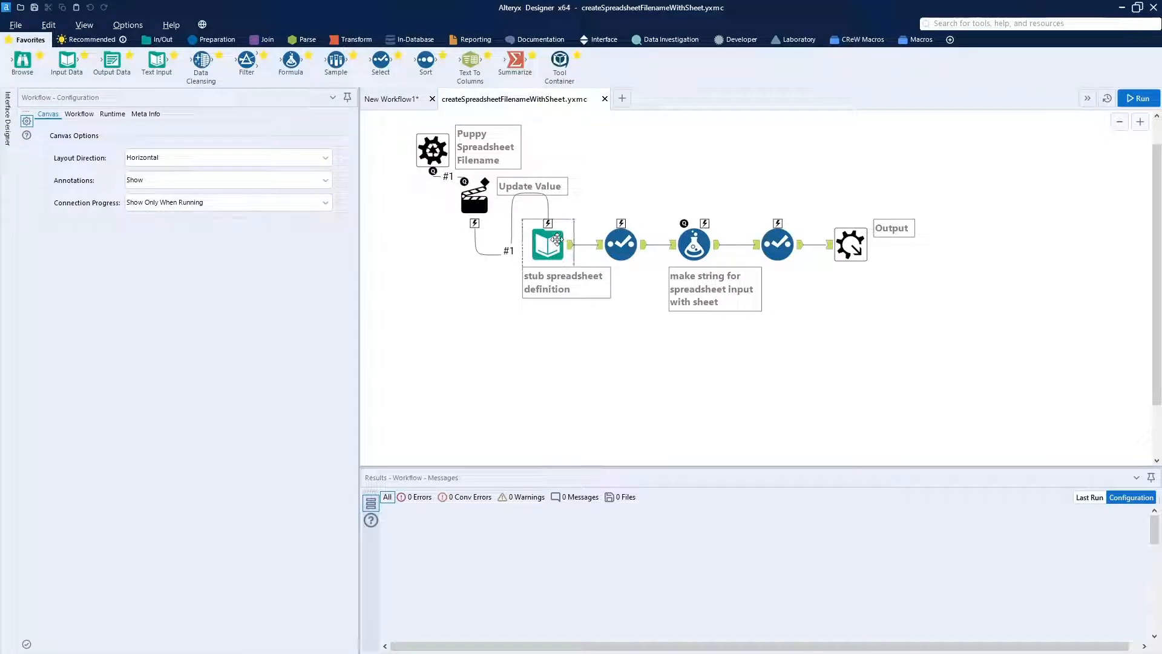
- Review the macro's stub spreadsheet input, the first Select tool's FileName size and the Formula tool's expression
left_click(549, 242)
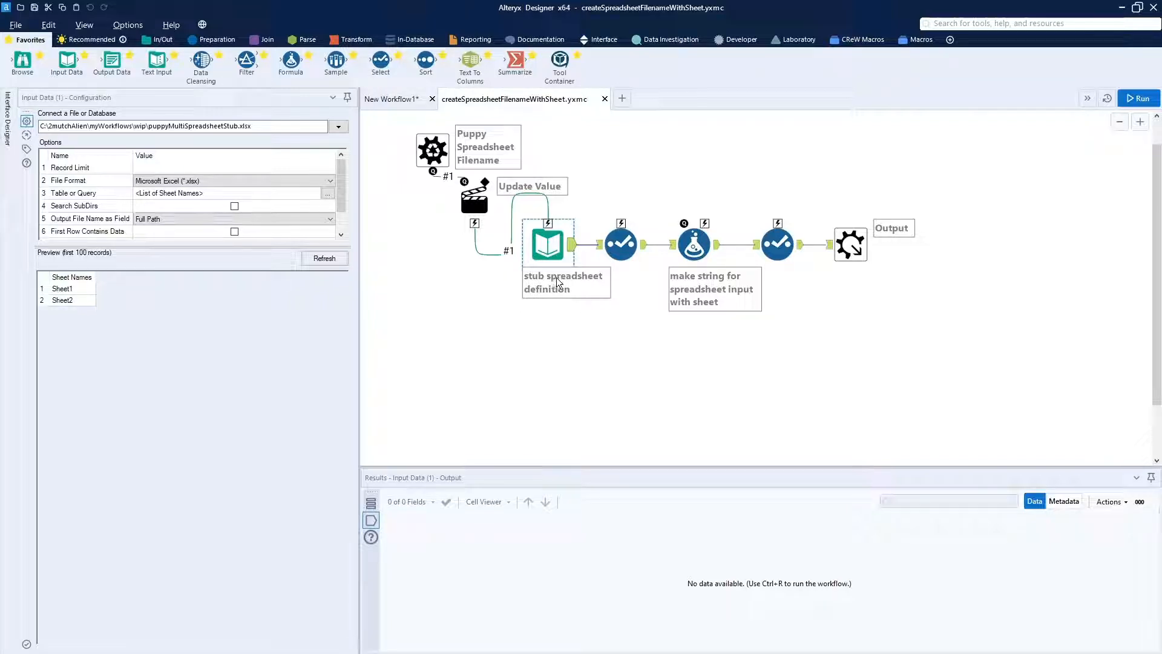
left_click(621, 248)
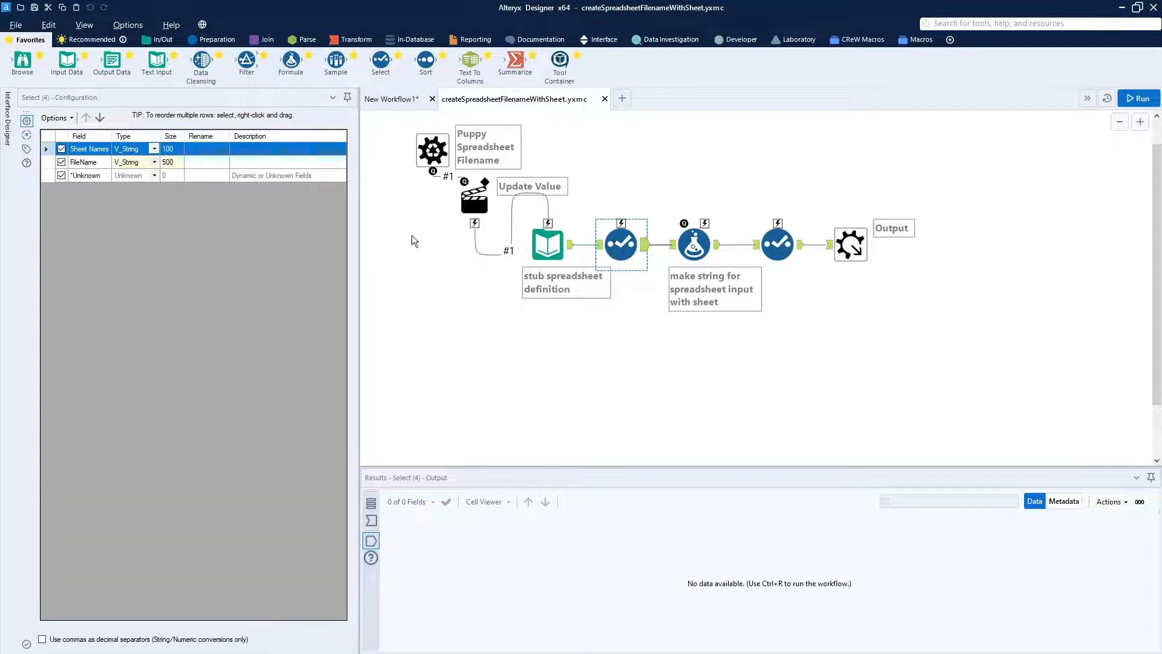
left_click(167, 163)
type("500")
left_click(693, 247)
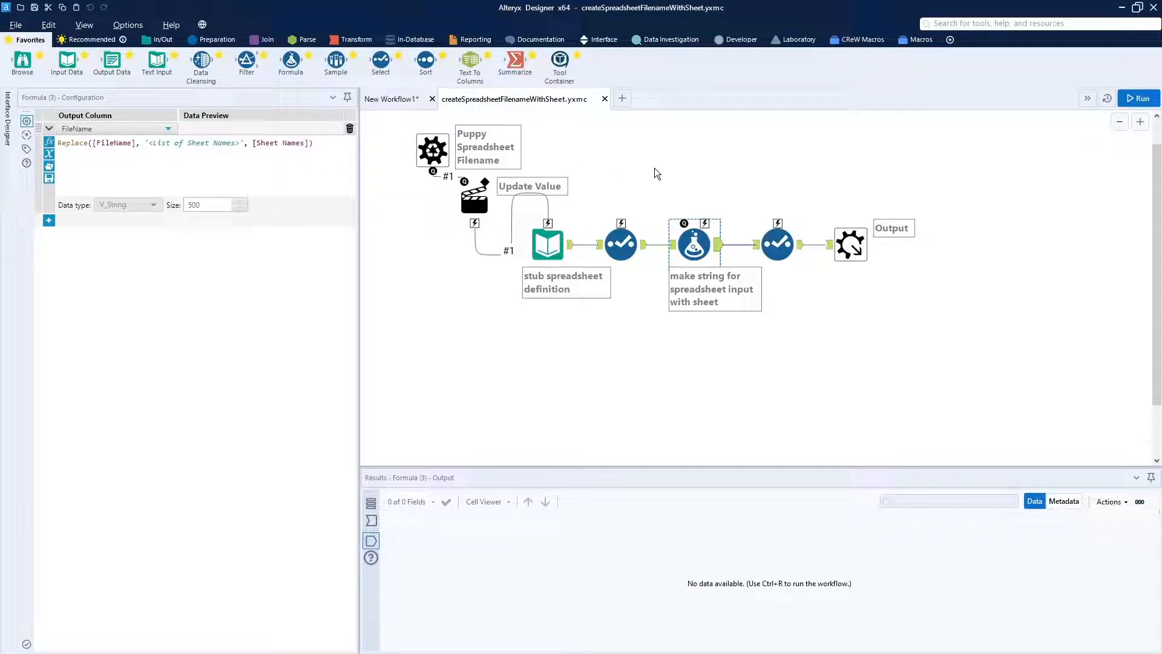
- Run the macro with its last Select tool selected and widen the FileName results column to read the full paths
left_click(774, 238)
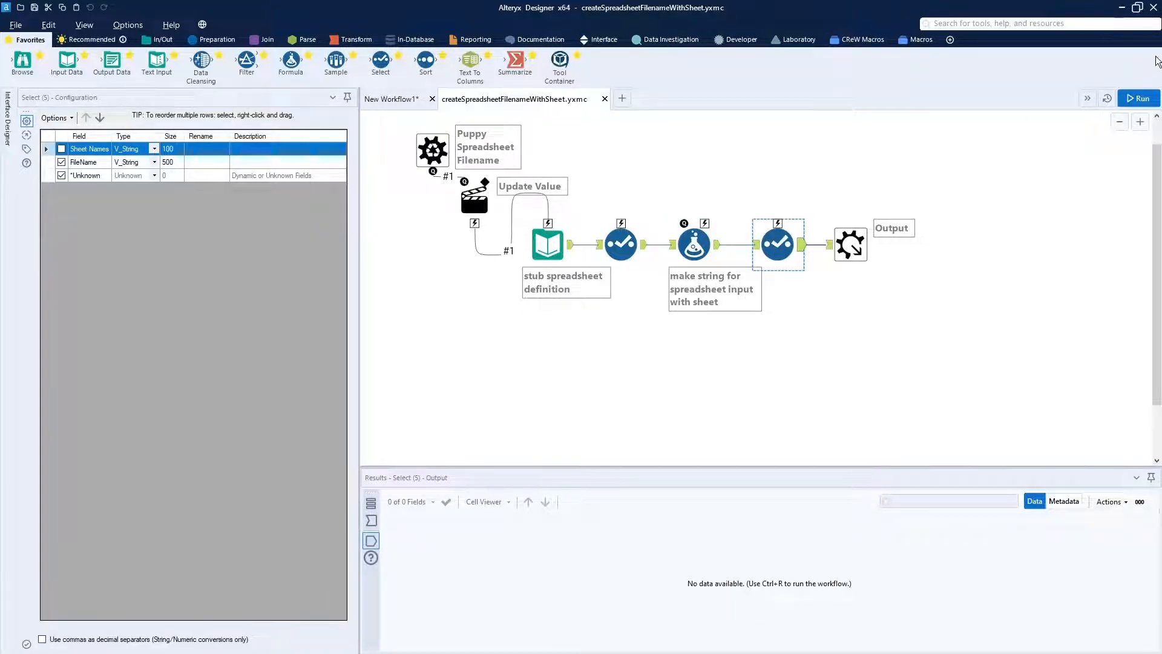
left_click(1141, 100)
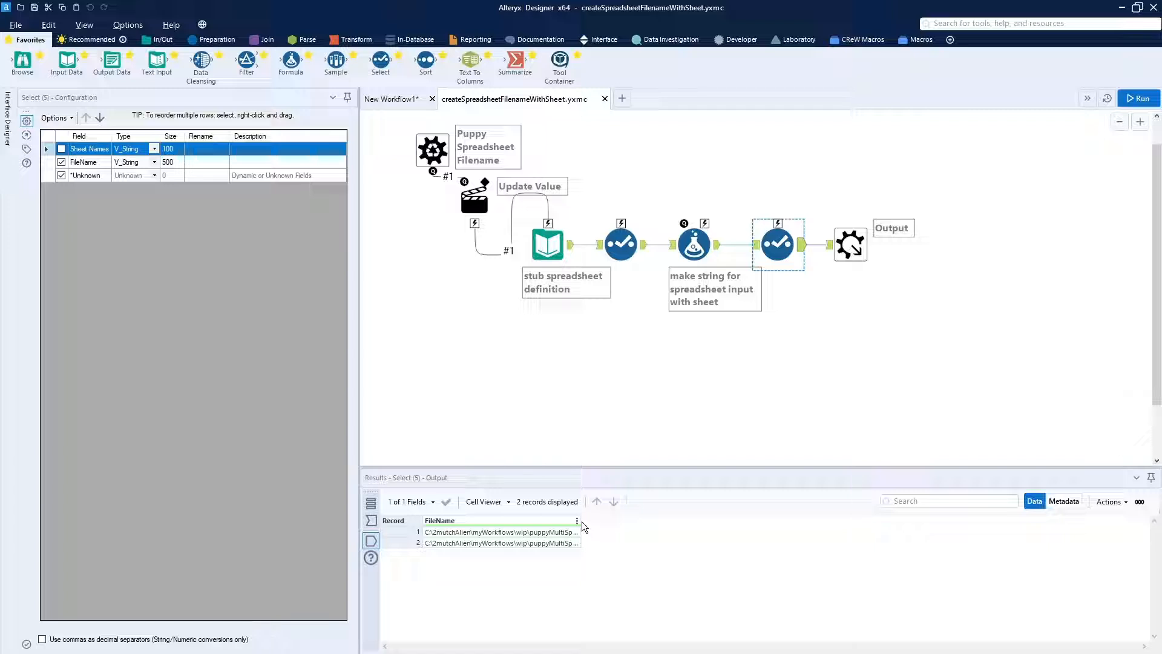
left_click_drag(582, 525, 659, 529)
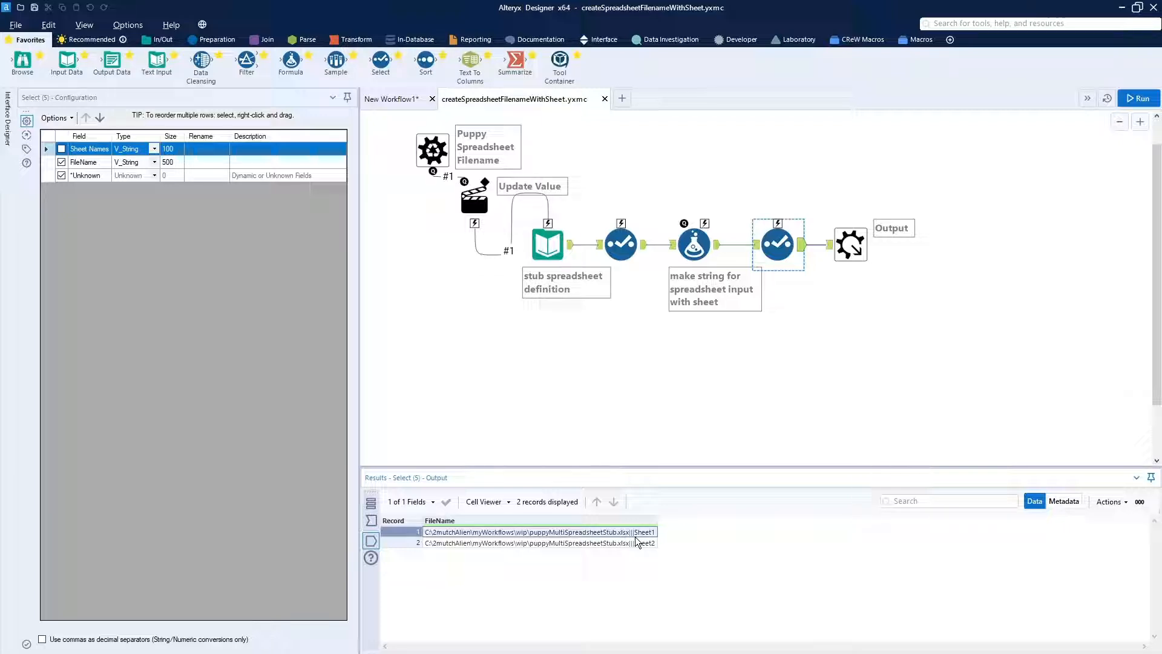
- Insert the createSpreadsheetFilenameWithSheet macro into New Workflow1 and connect it after the Select tool
left_click(390, 100)
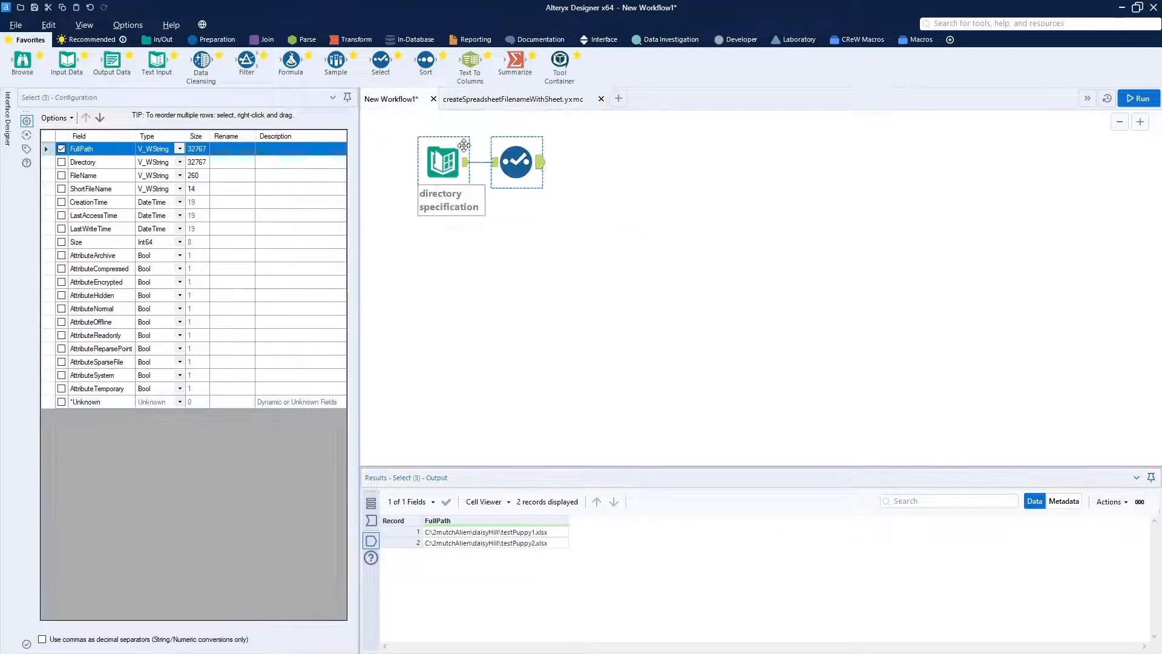
right_click(634, 213)
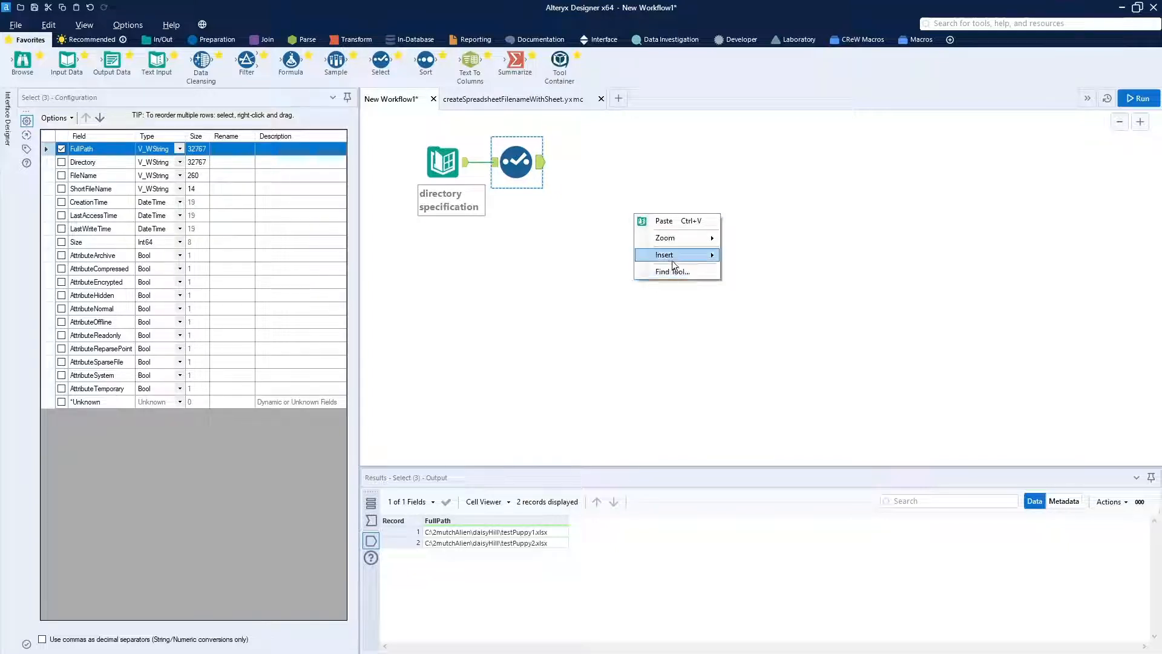
mouse_move(672, 259)
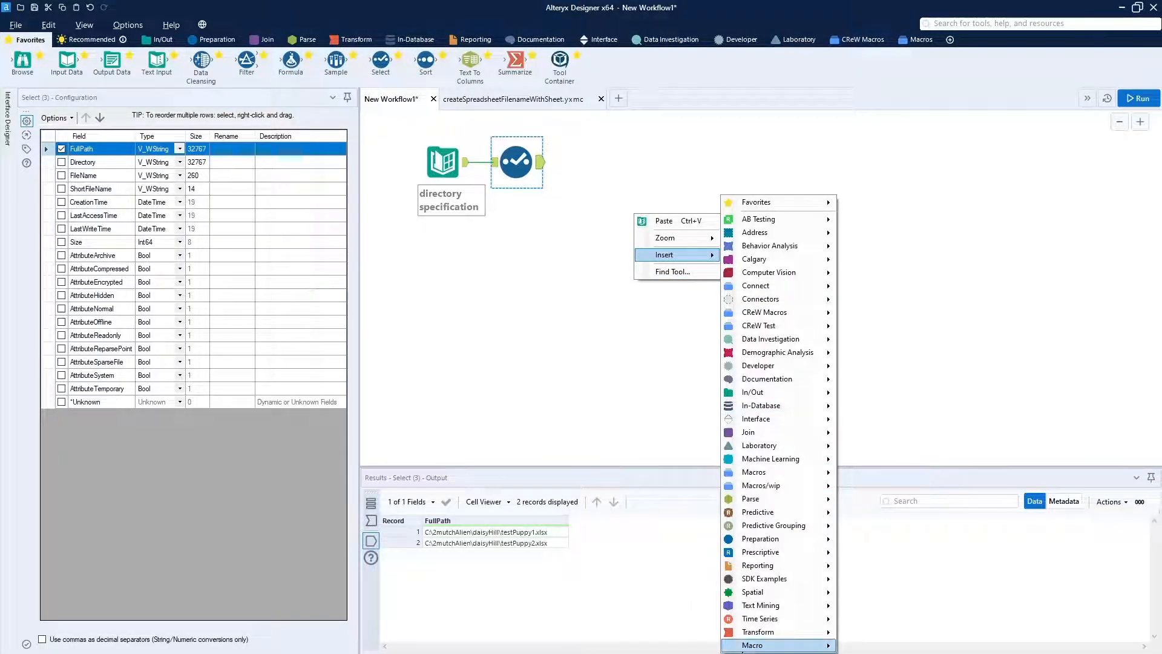
mouse_move(753, 646)
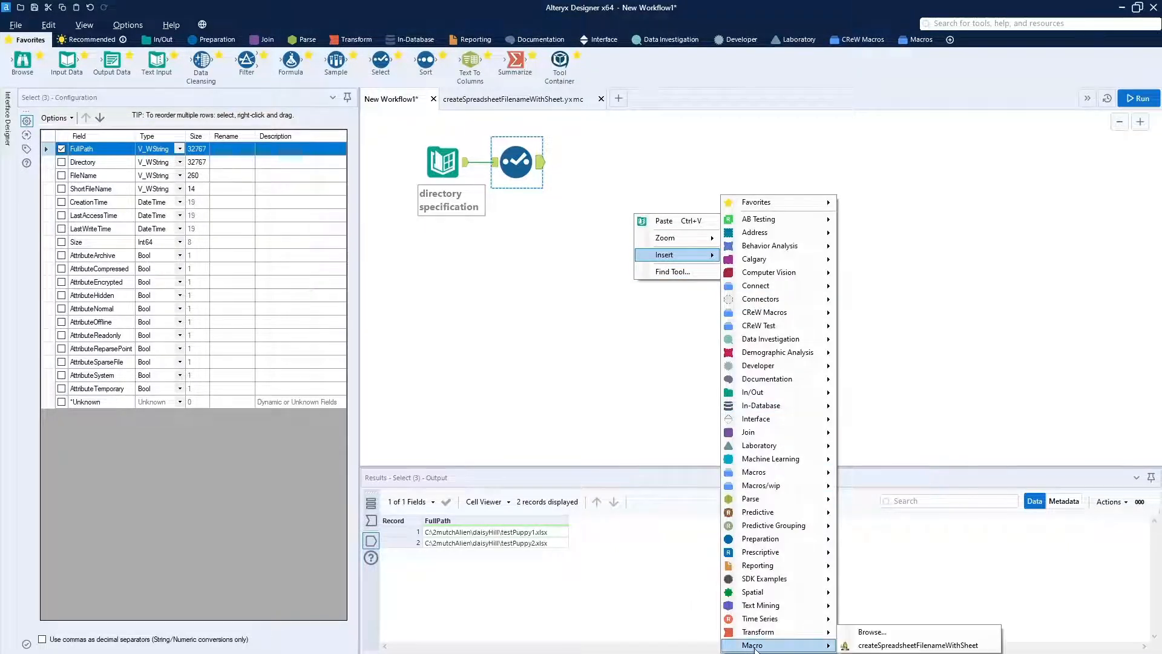
left_click(898, 646)
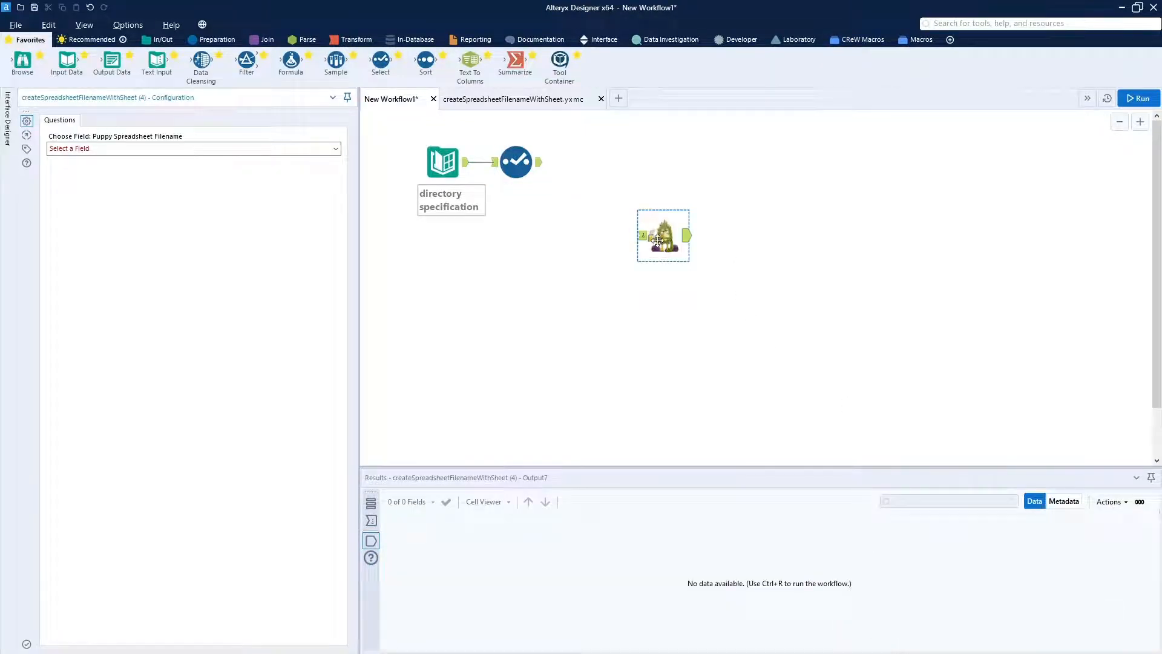
left_click_drag(652, 229, 577, 159)
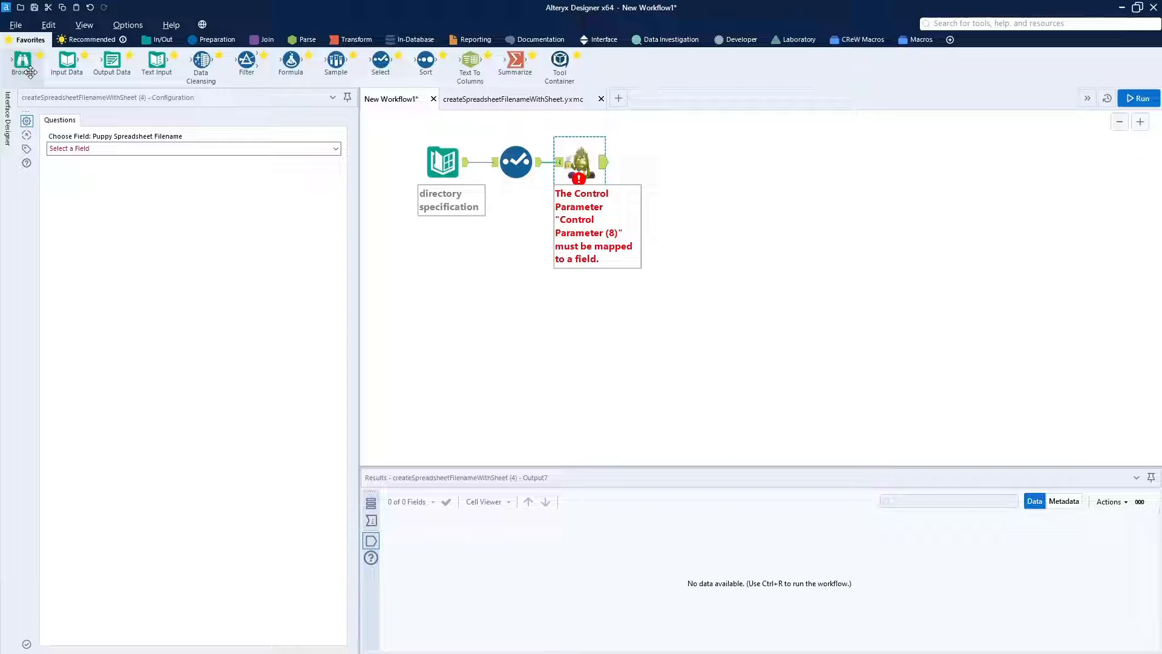
- Connect a Browse tool to the macro's output and run the workflow
left_click_drag(30, 72, 666, 161)
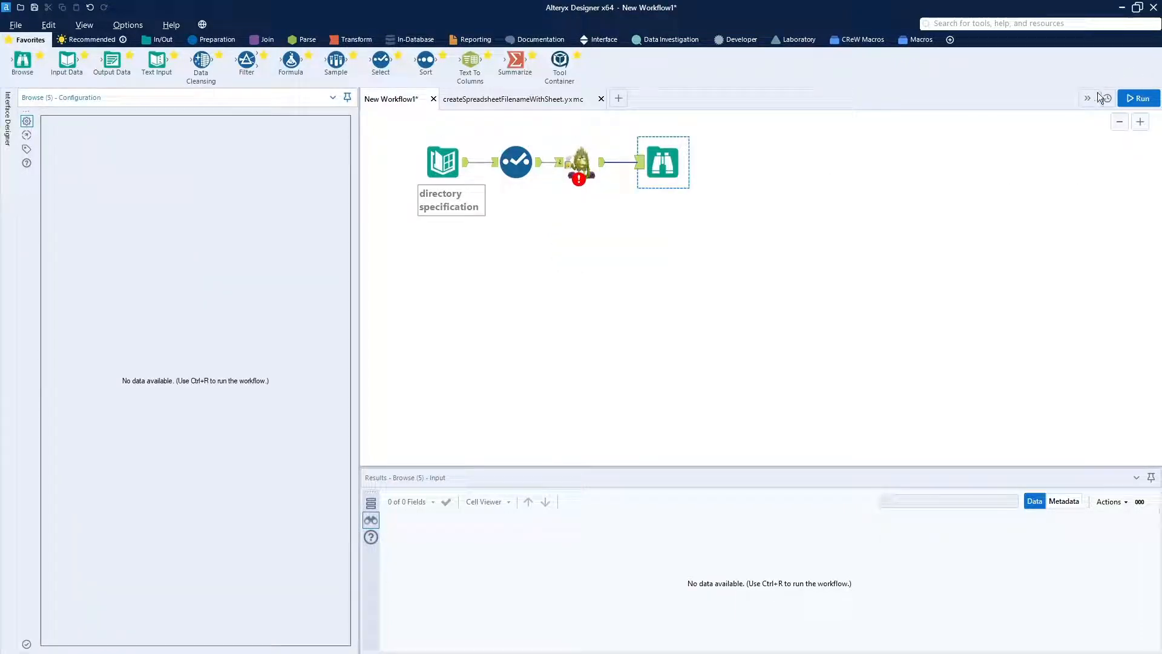
left_click(1140, 99)
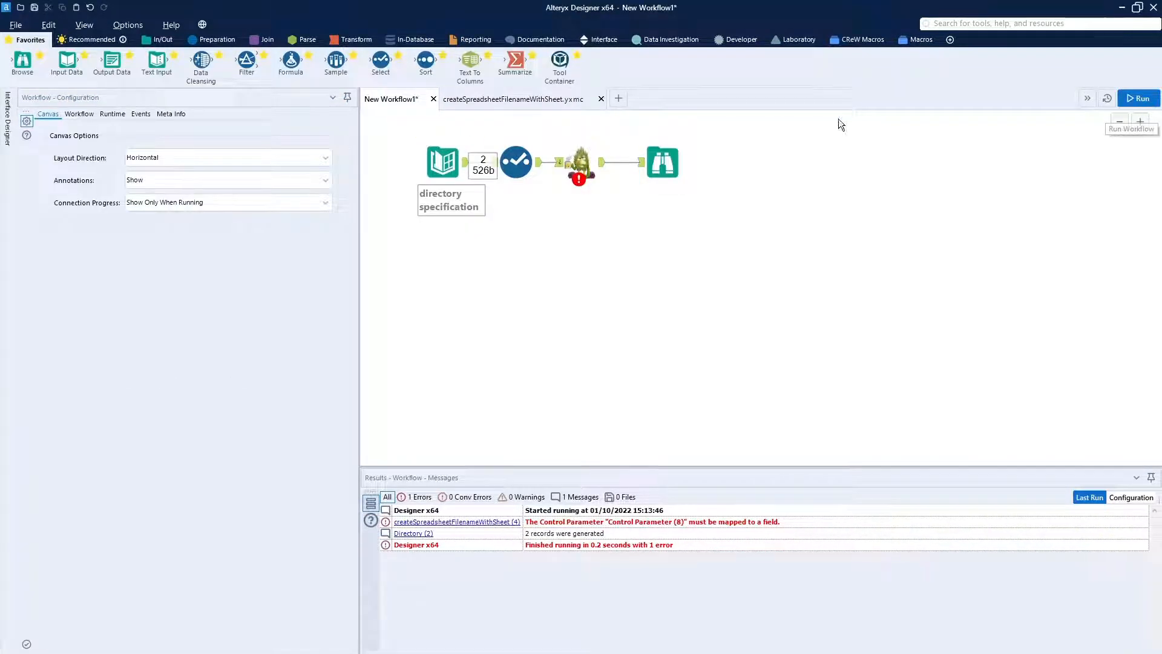
- Map the macro's Puppy Spreadsheet Filename to the FullPath field, then rerun the workflow and view the Browse results
left_click(579, 161)
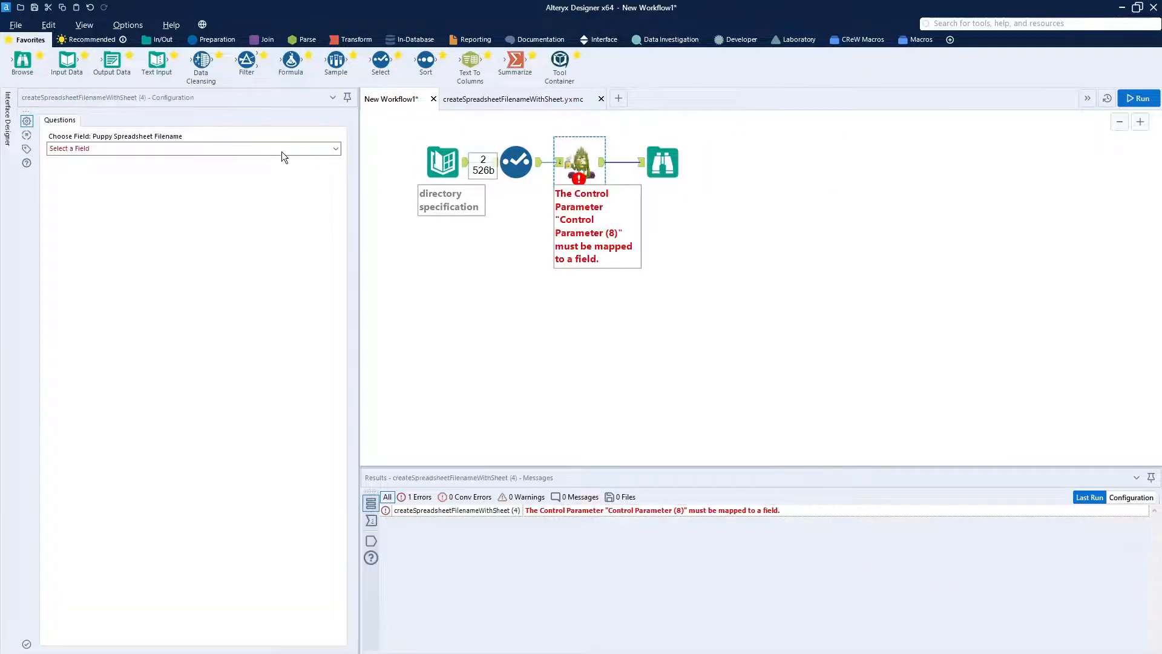
left_click(231, 149)
left_click(190, 175)
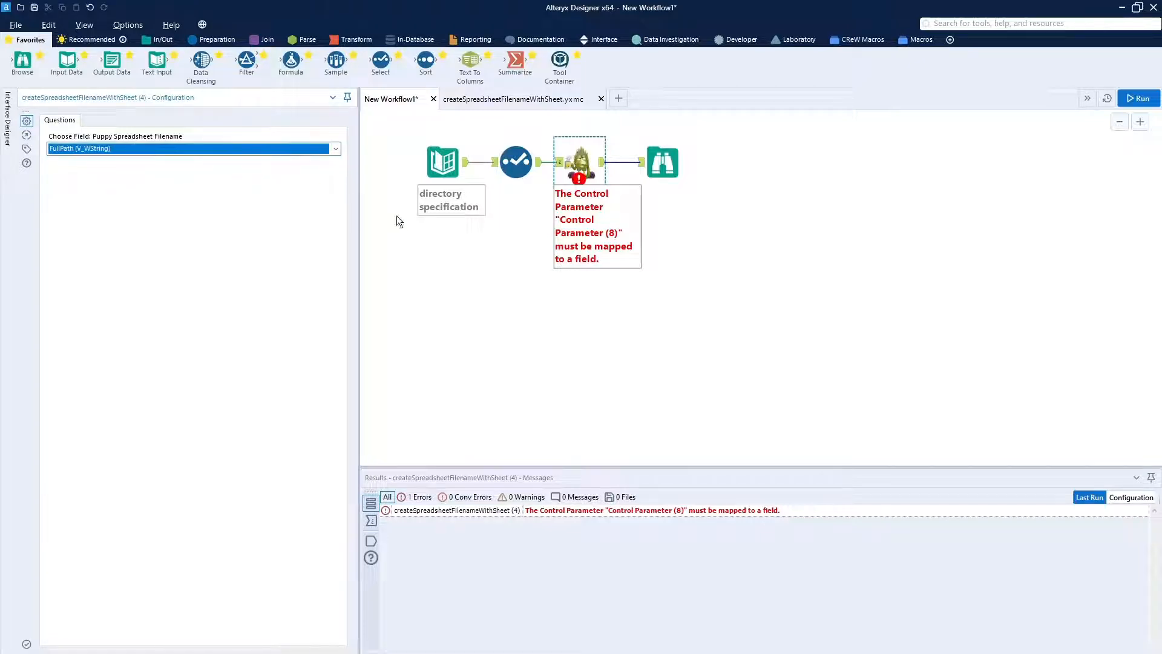
left_click(1141, 100)
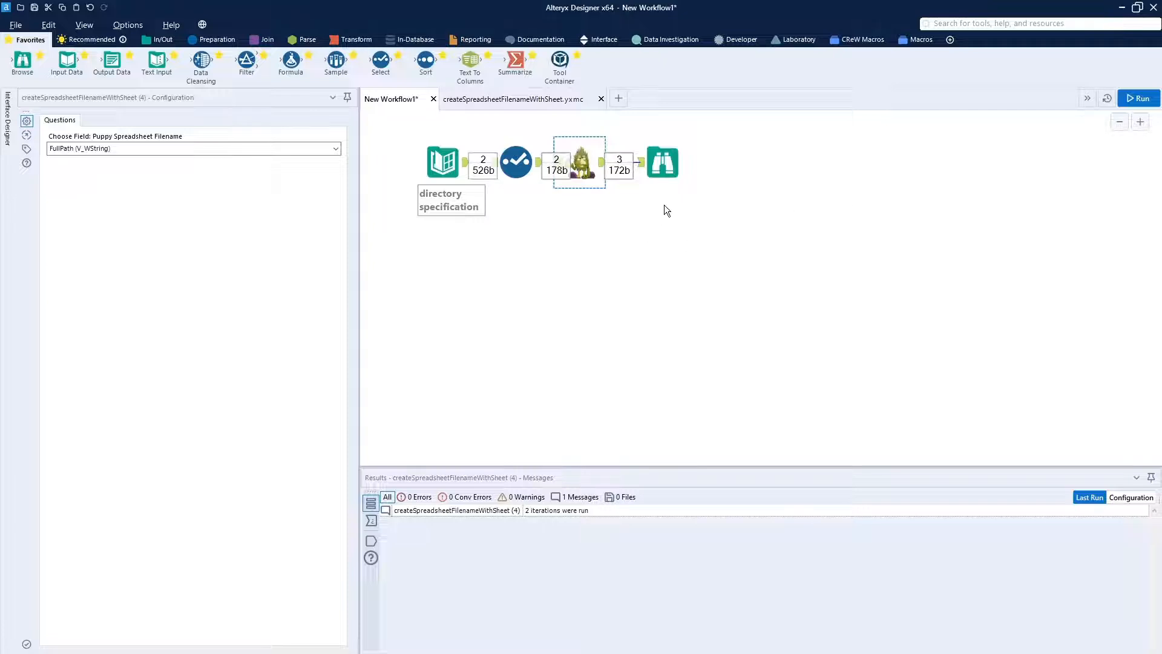
left_click(677, 170)
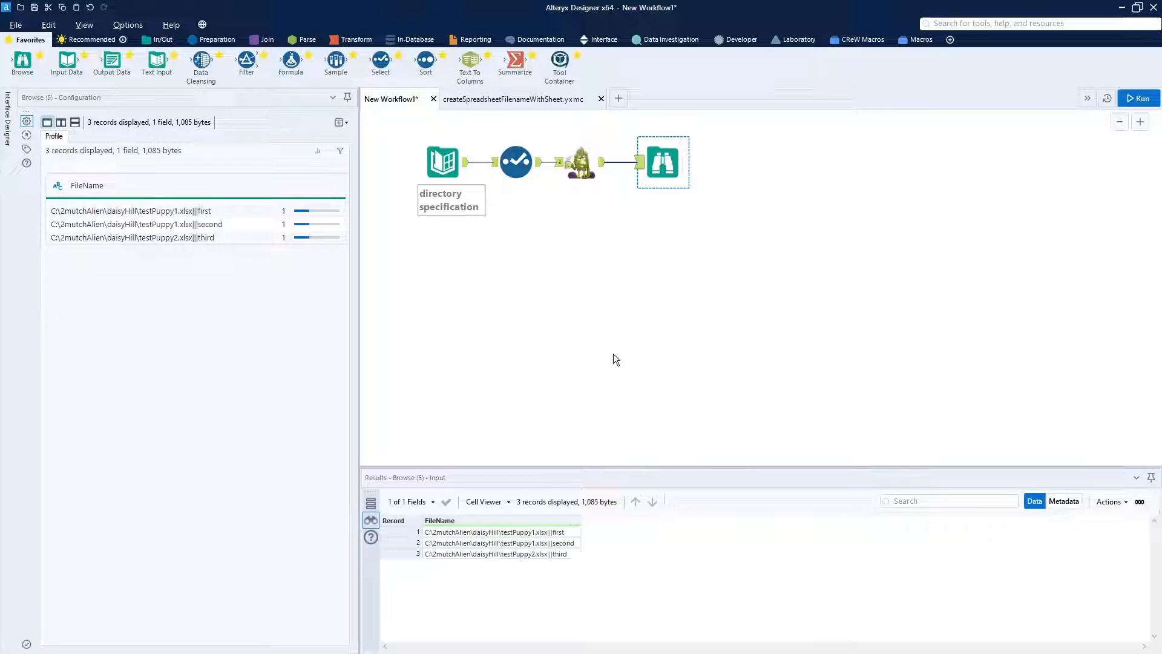
- Move the Browse tool farther from the filename macro to make room between them on the canvas
left_click(681, 38)
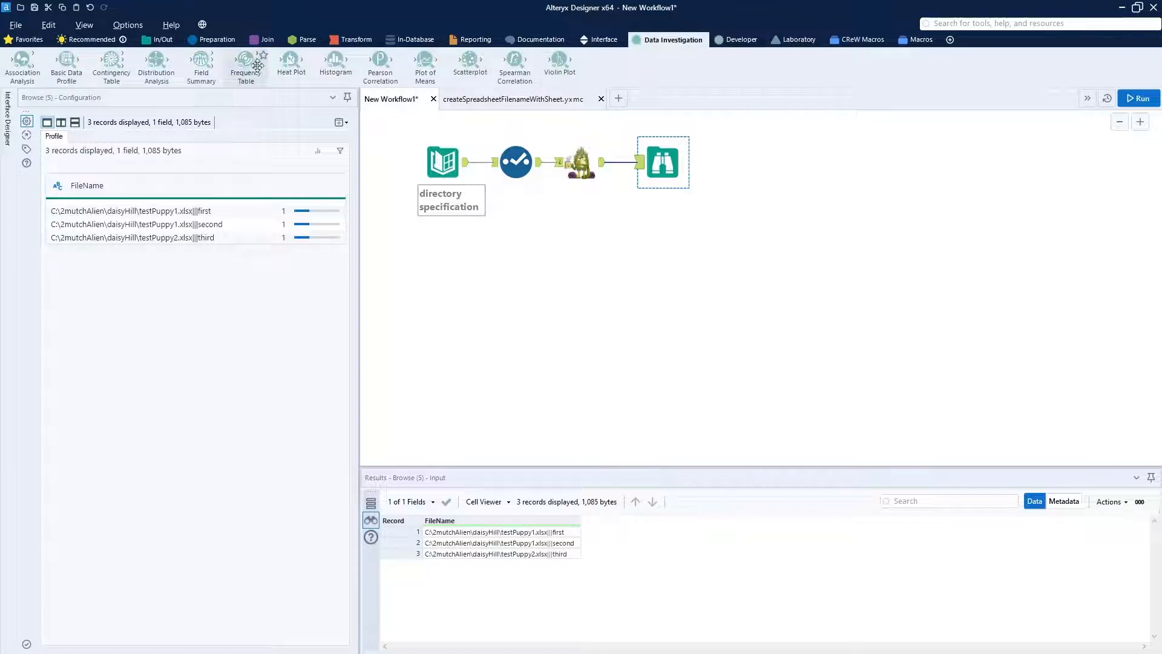
left_click(740, 40)
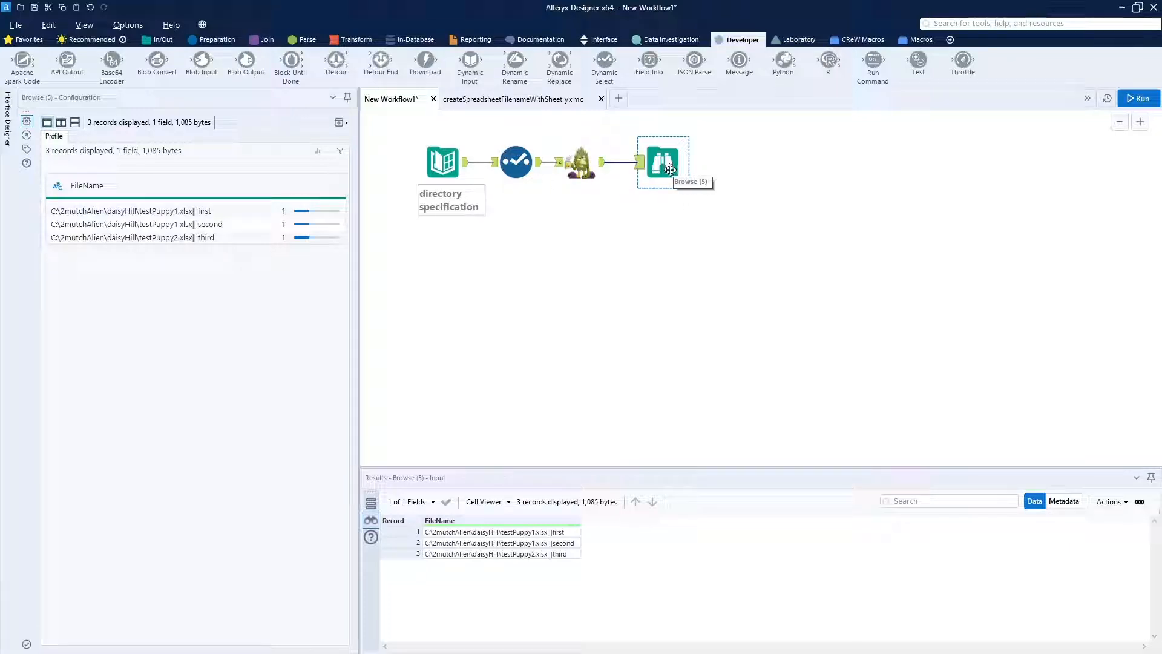
left_click_drag(671, 169, 770, 175)
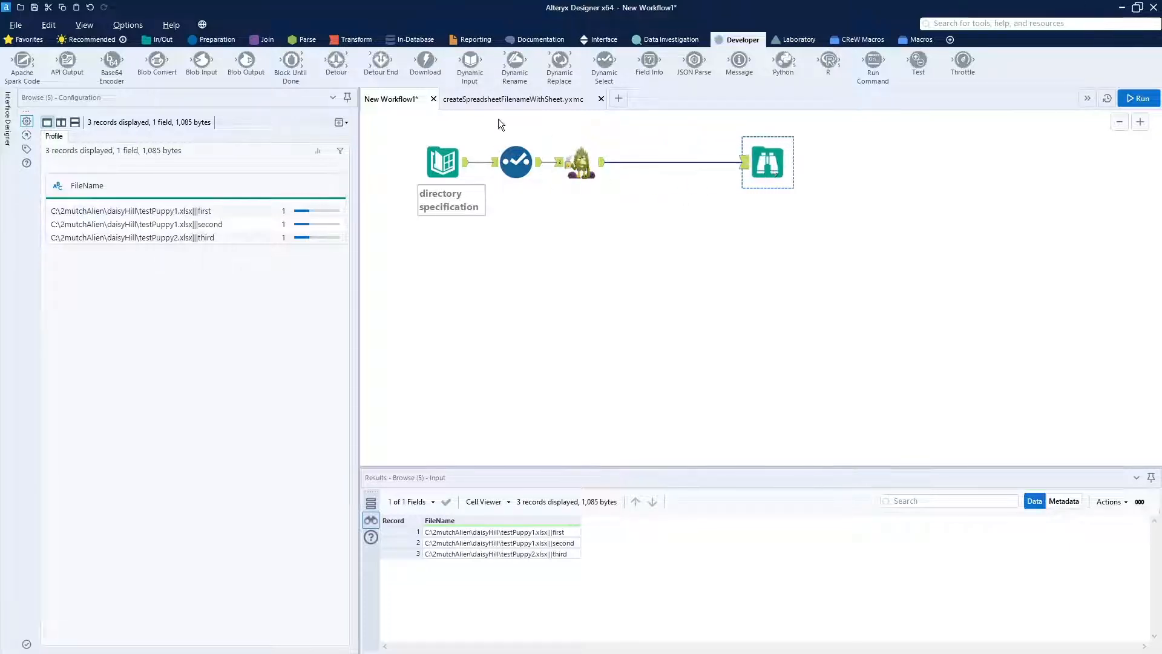
- Open the recently used inputMultipleSpreadsheets macro from the macros folder
left_click(17, 28)
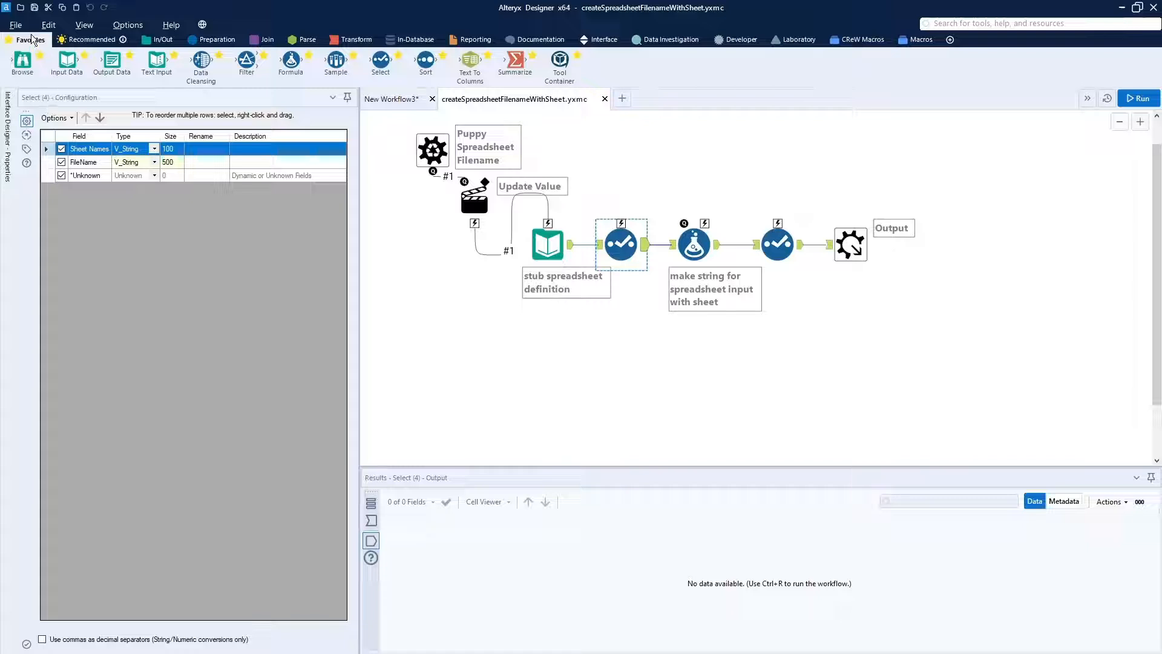
left_click(17, 27)
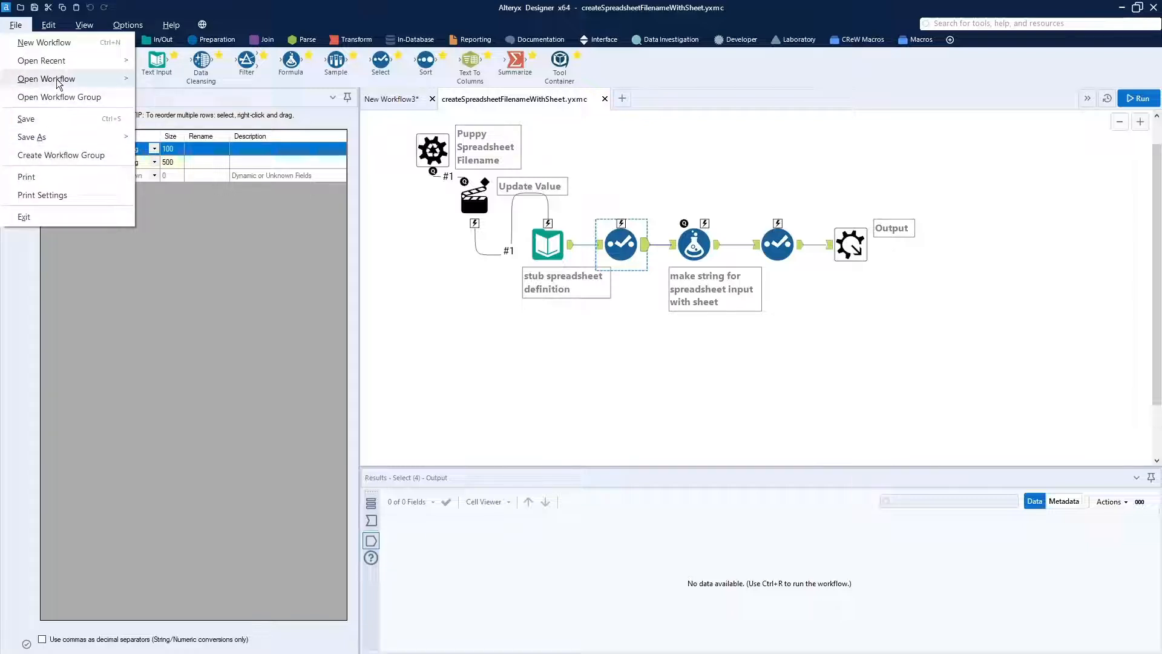
mouse_move(63, 65)
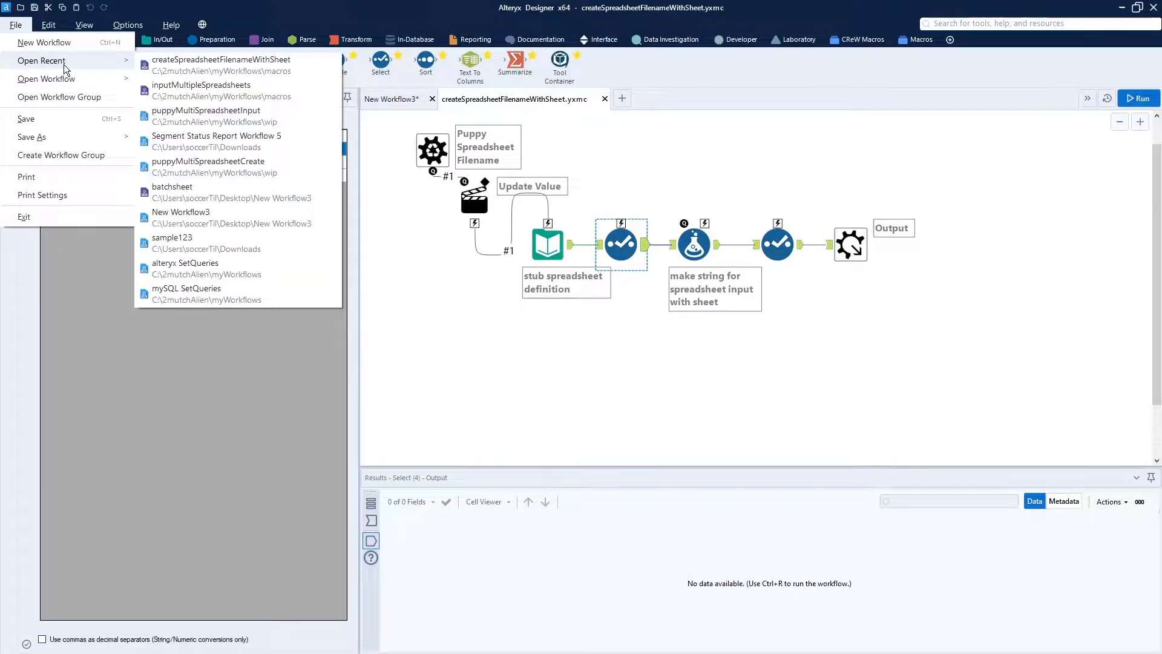
left_click(180, 99)
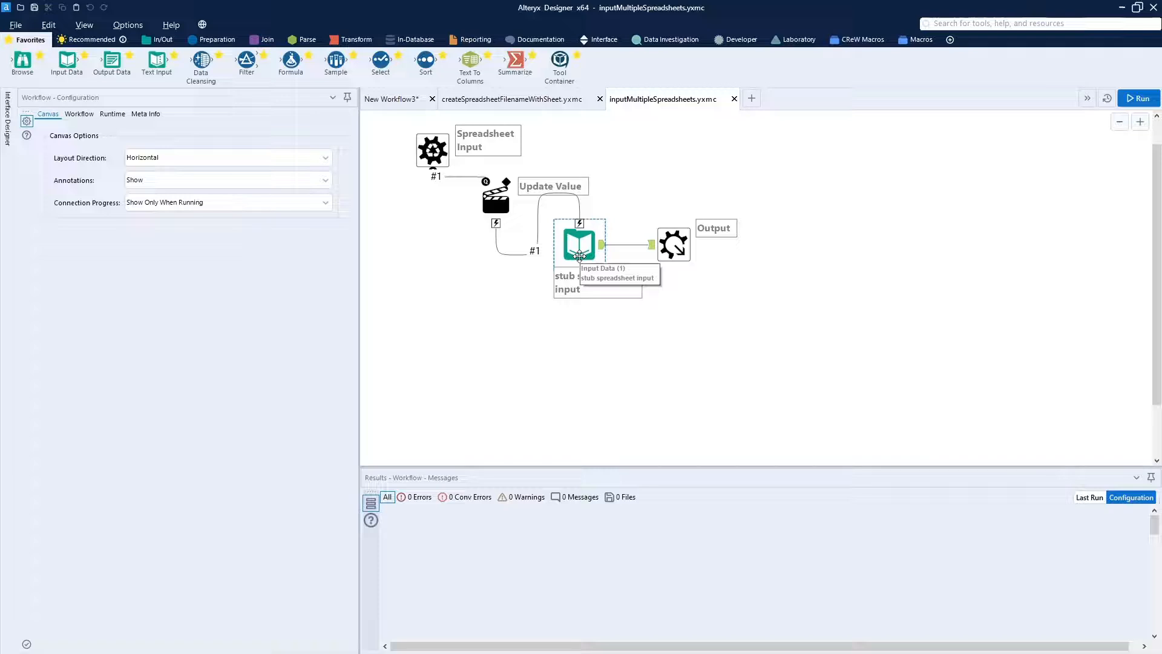
- Review the macro's Input Data, control parameter, Update Value action and Macro Output tools
left_click(580, 257)
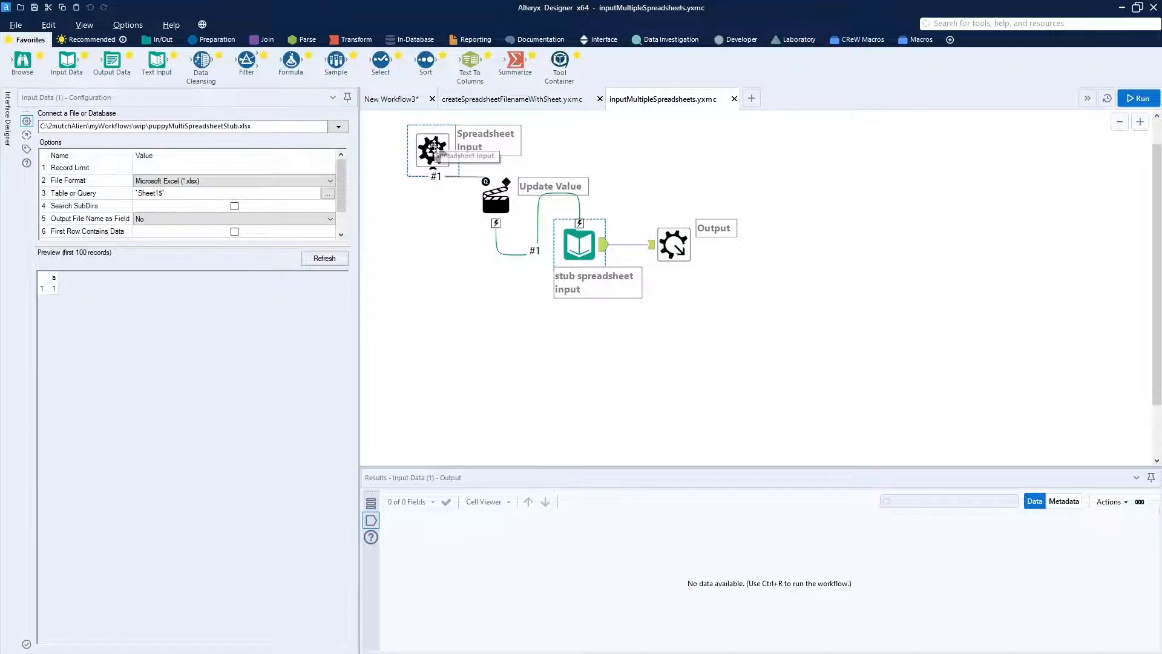
left_click(434, 147)
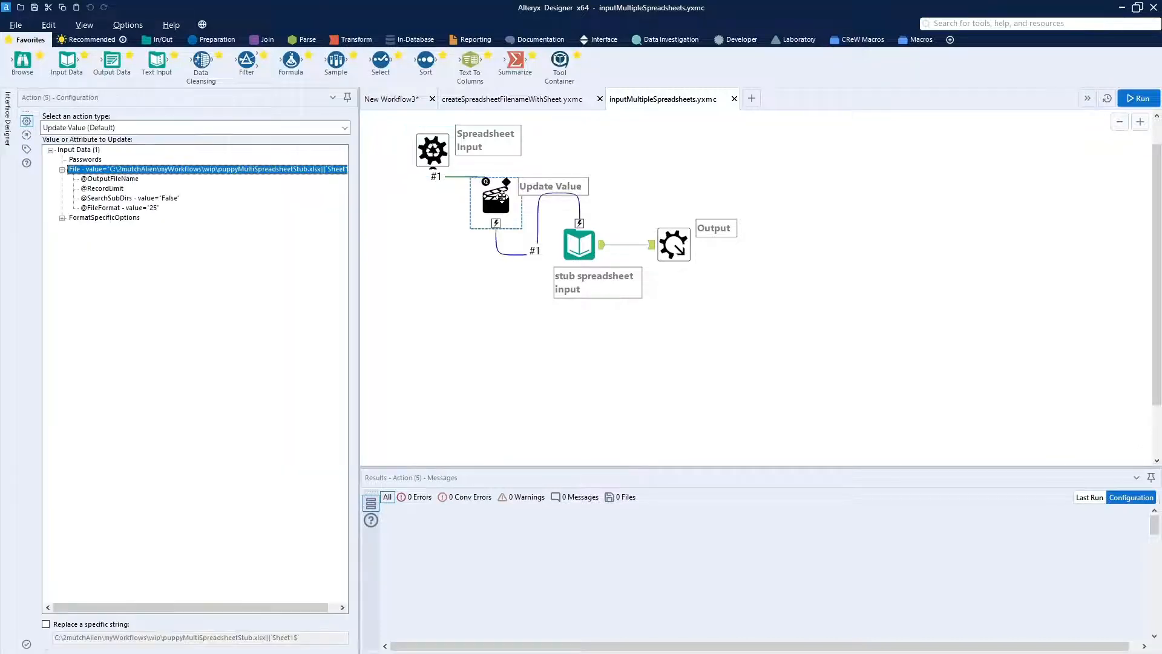
left_click(495, 197)
left_click(666, 255)
- Set the macro's output mode to "All Iterations will have the same output schema (Error if different)" and save the macro
left_click(8, 120)
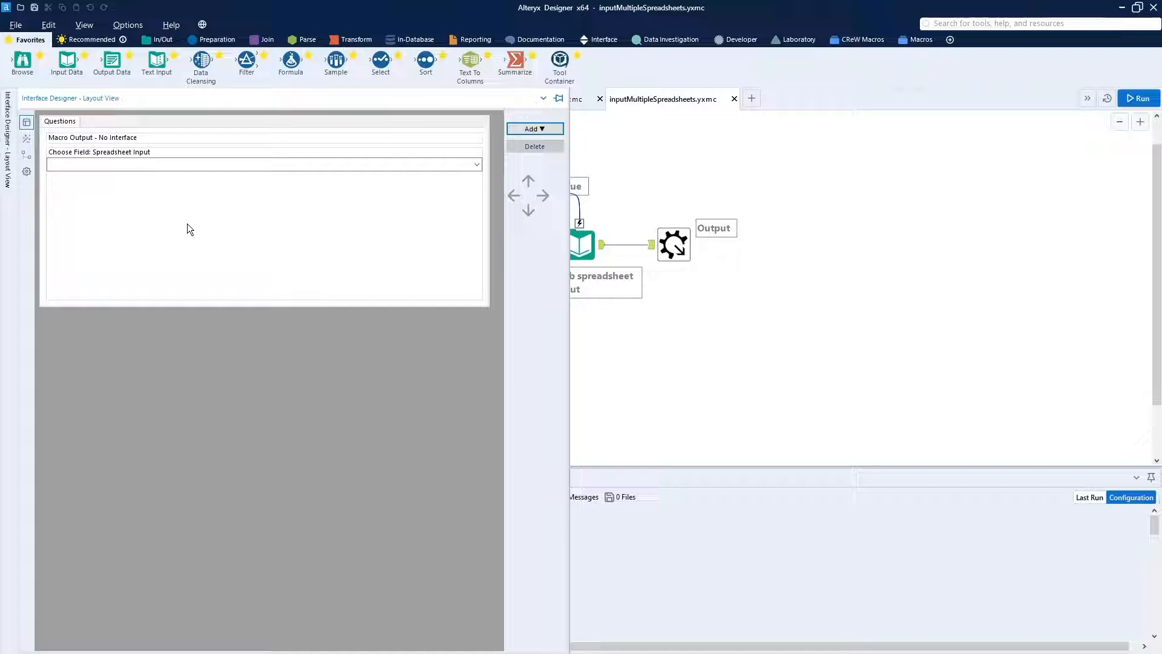
left_click(27, 171)
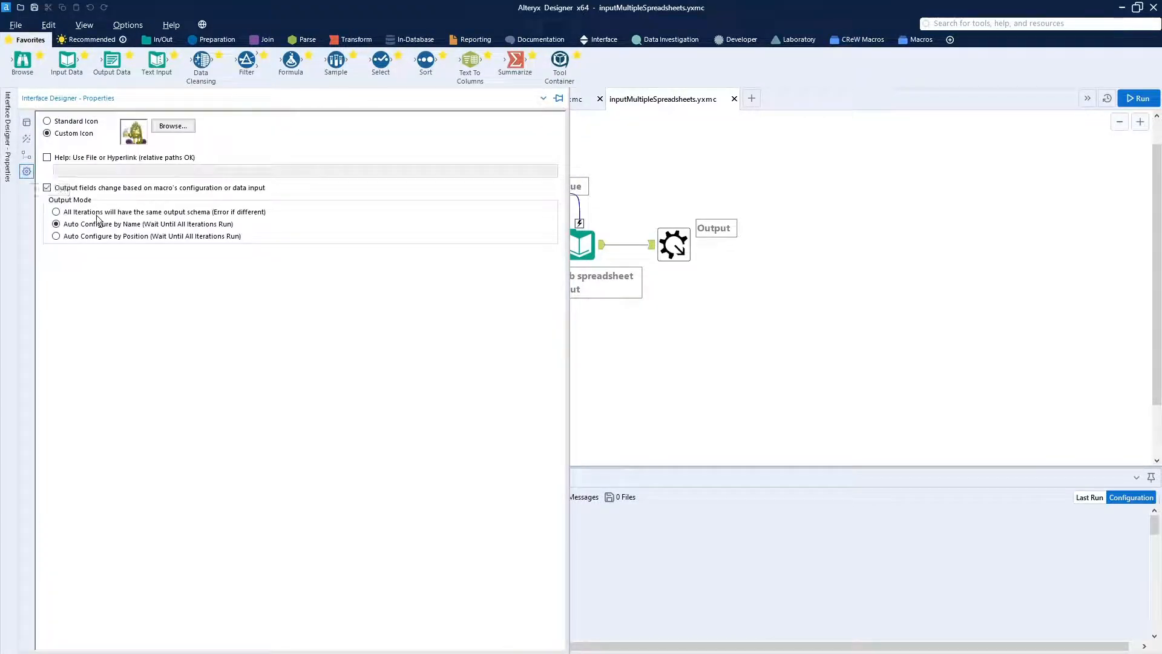
left_click(56, 212)
left_click(700, 192)
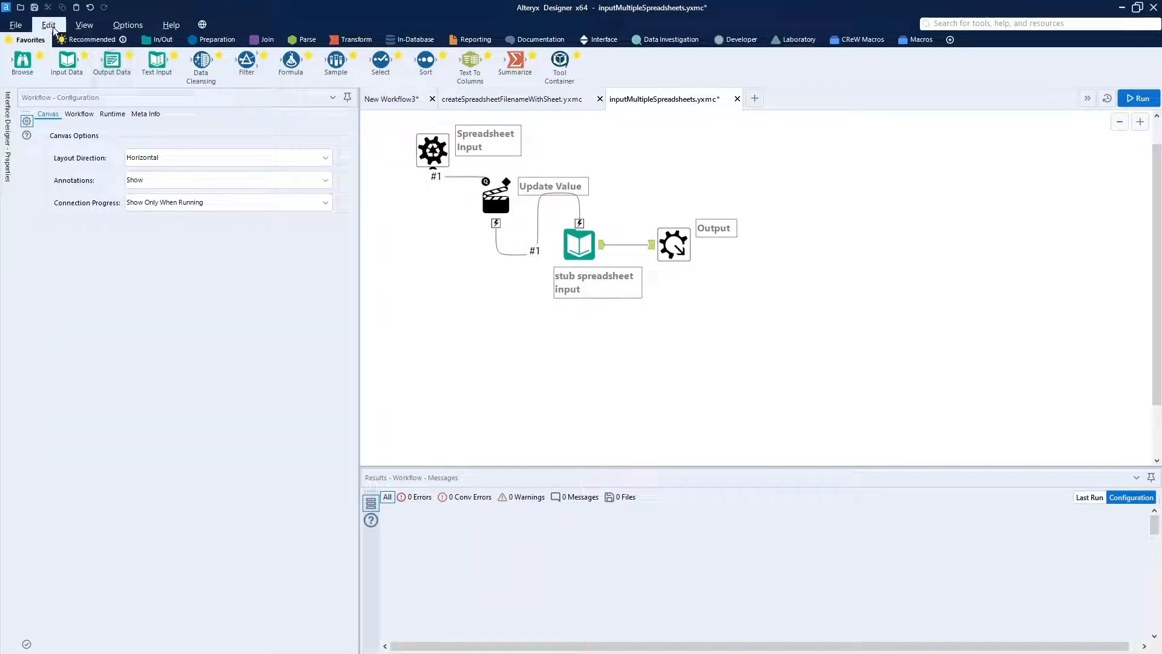
left_click(37, 11)
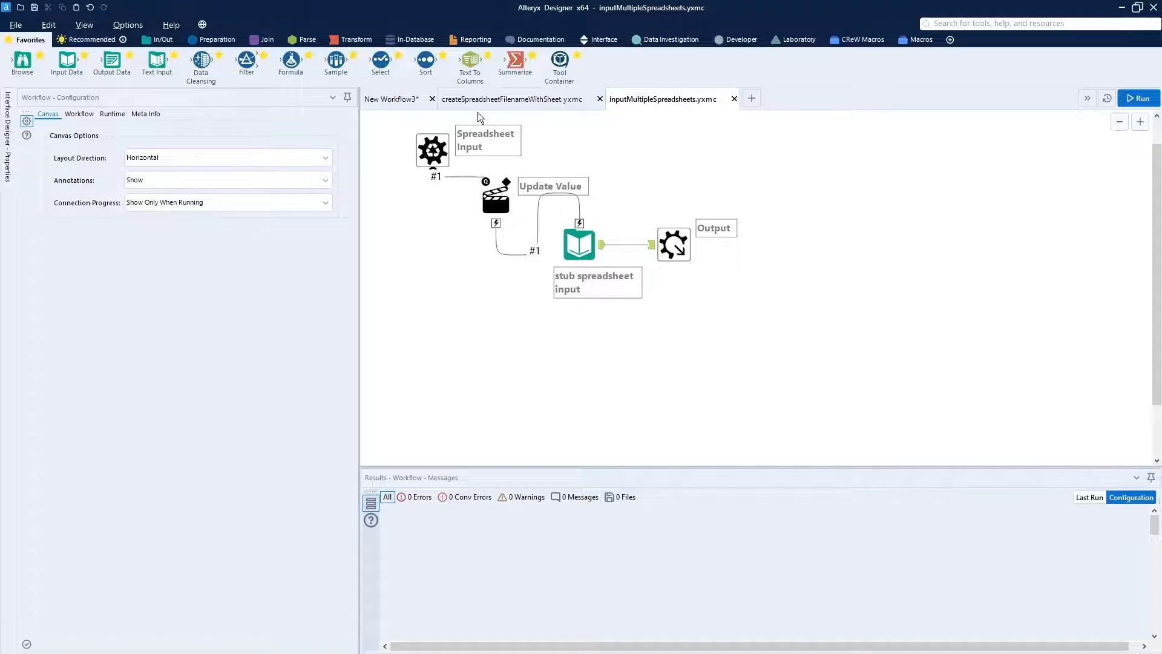
- Insert the inputMultipleSpreadsheets macro into New Workflow3 and place it on the connection between the filename macro and the Browse tool
left_click(399, 99)
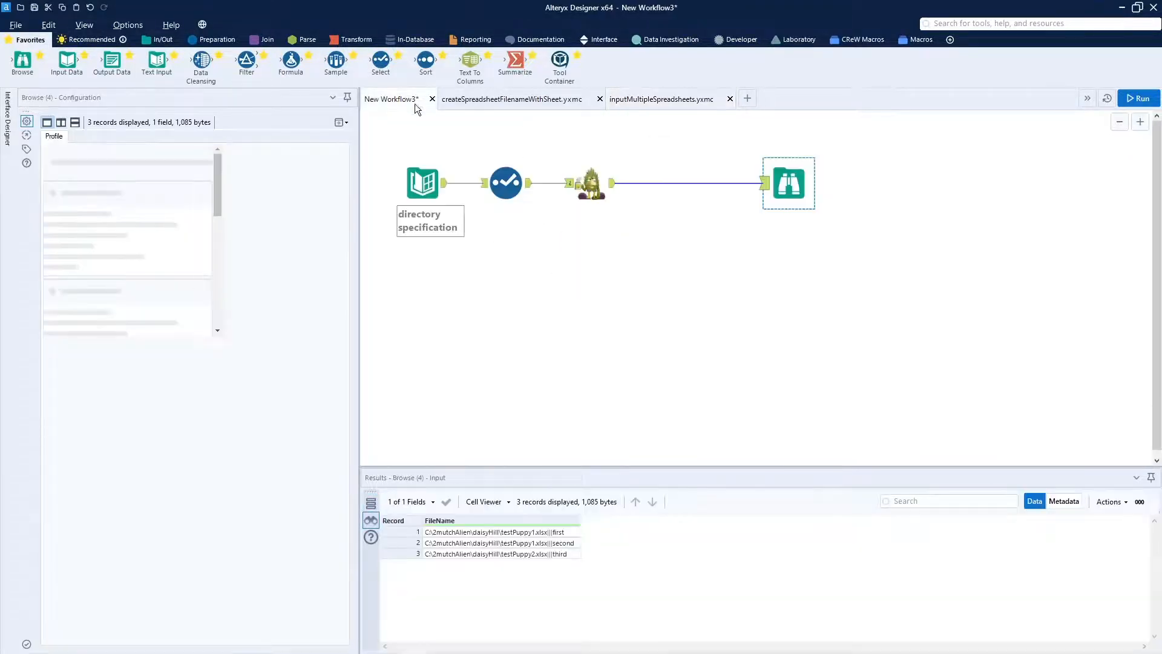
right_click(637, 282)
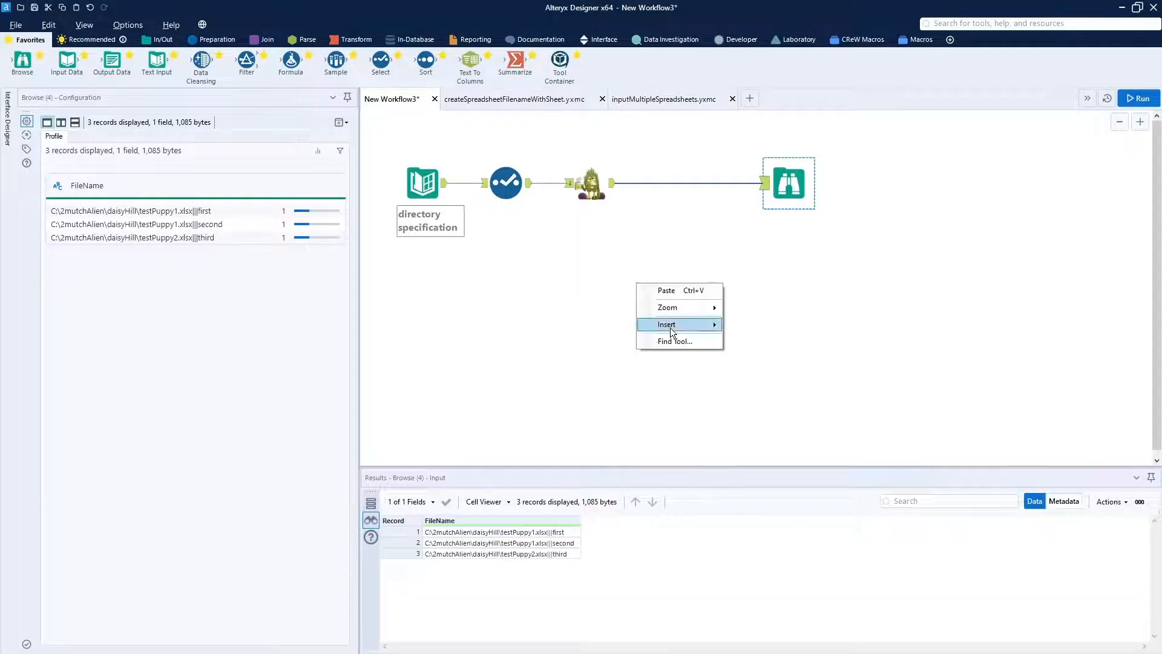
mouse_move(671, 328)
mouse_move(765, 647)
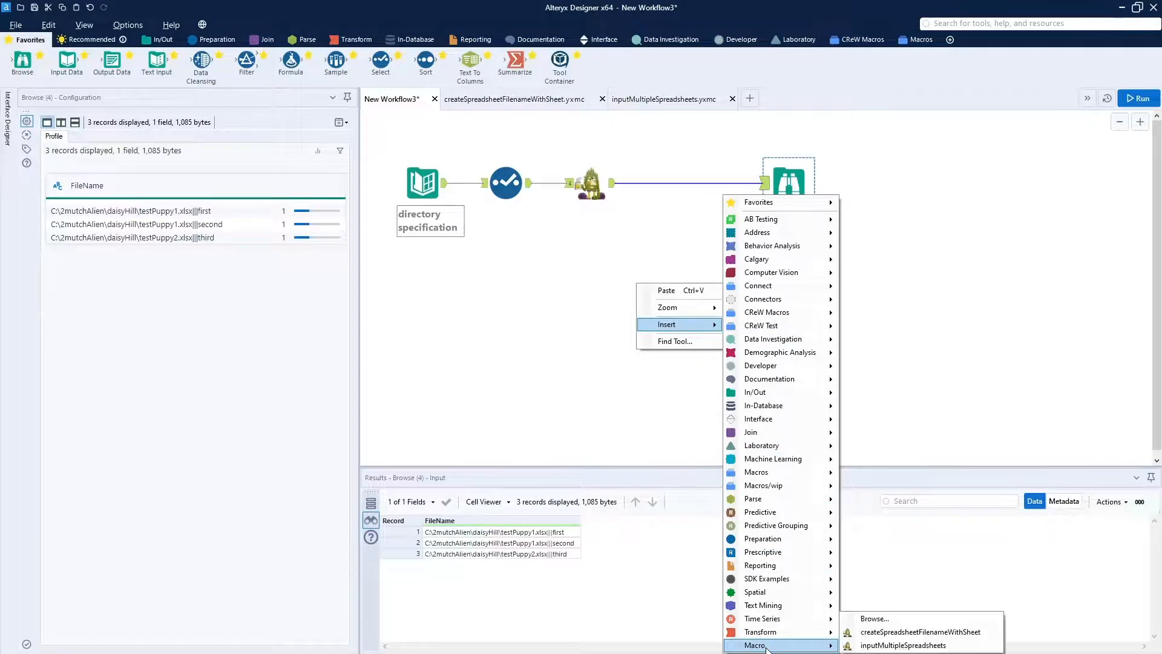
left_click(884, 645)
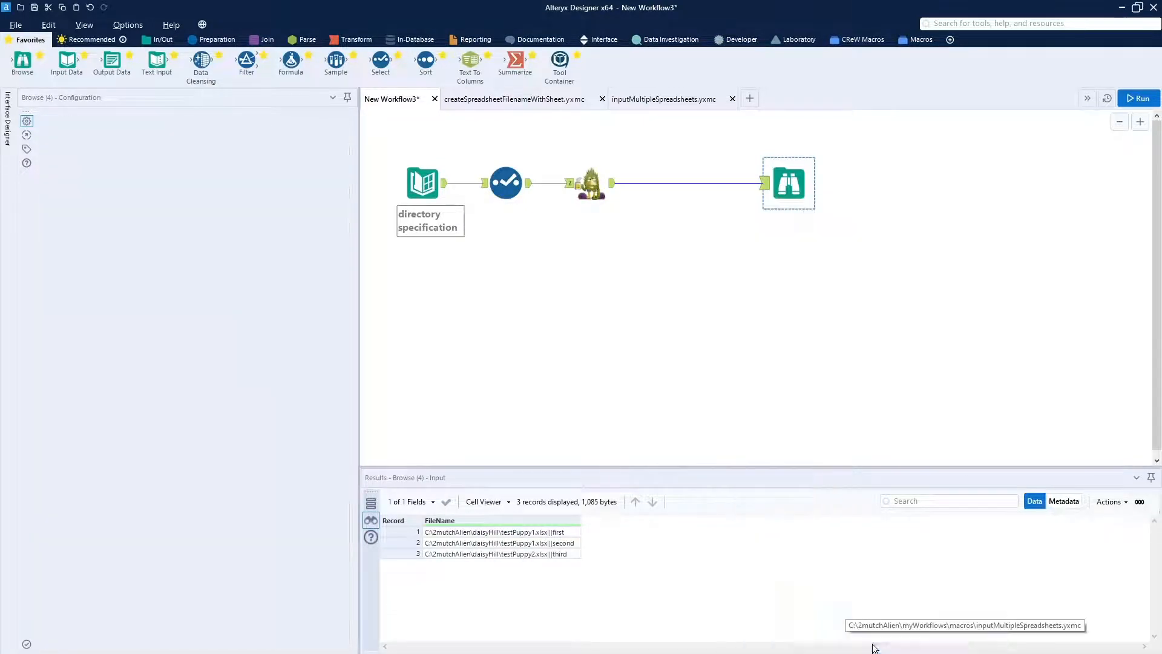
left_click_drag(664, 312, 697, 194)
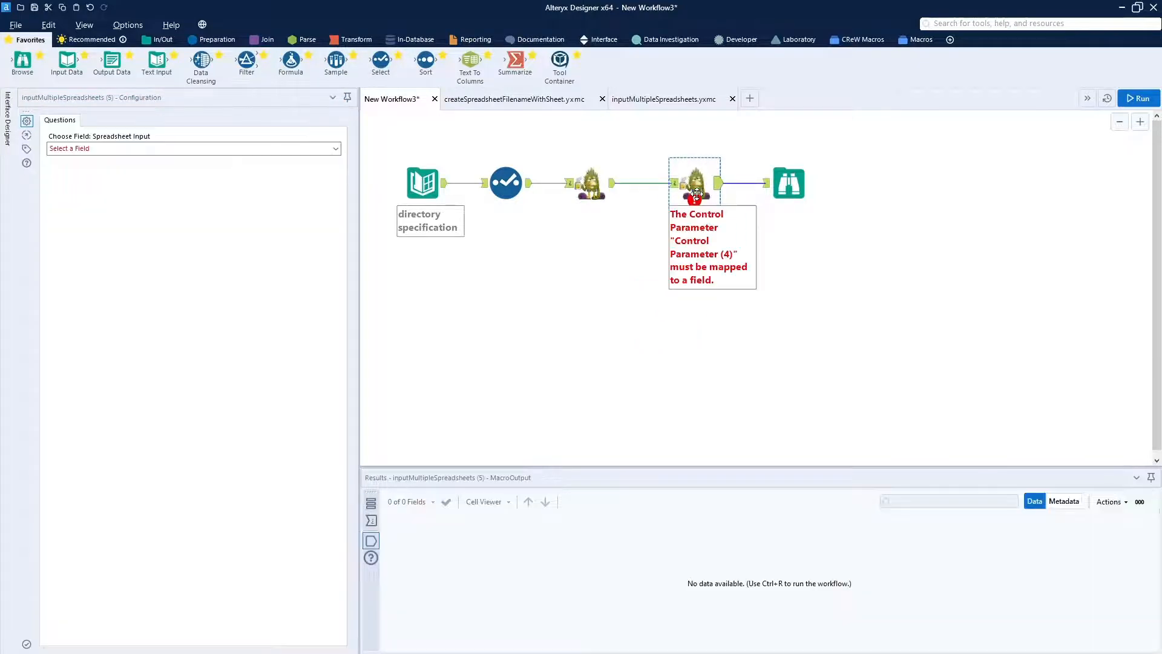
- Map the inserted macro's Spreadsheet Input to the FileName field, then run the workflow and view the Browse results
left_click(181, 147)
left_click(155, 171)
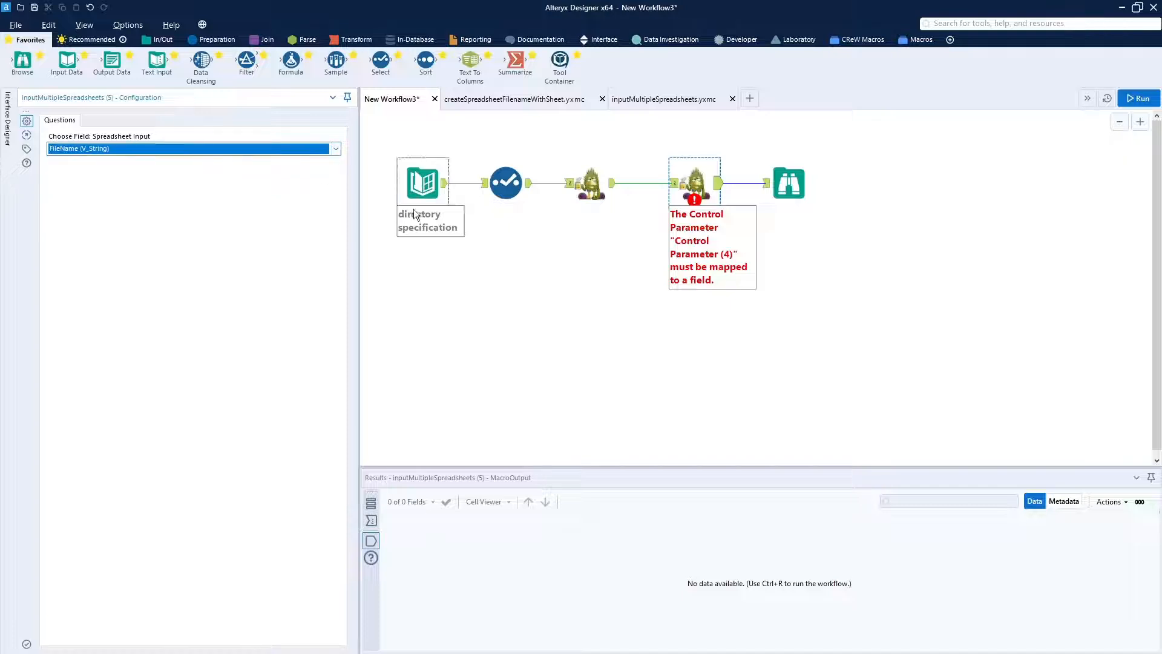
left_click(792, 181)
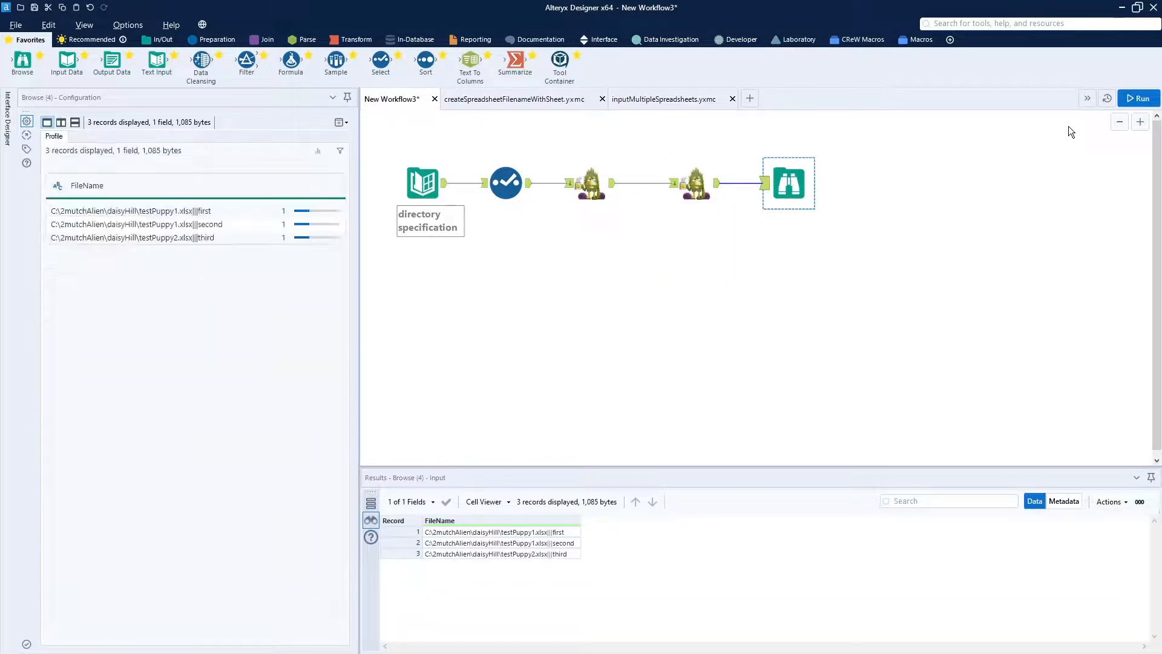
left_click(1137, 100)
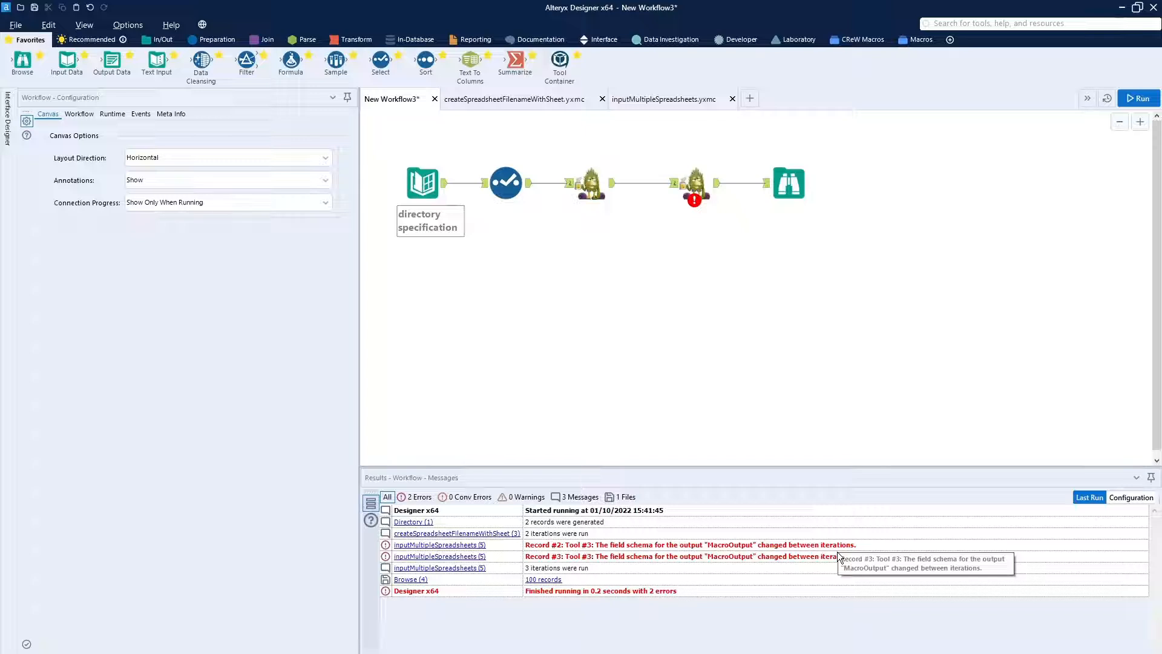
left_click(785, 185)
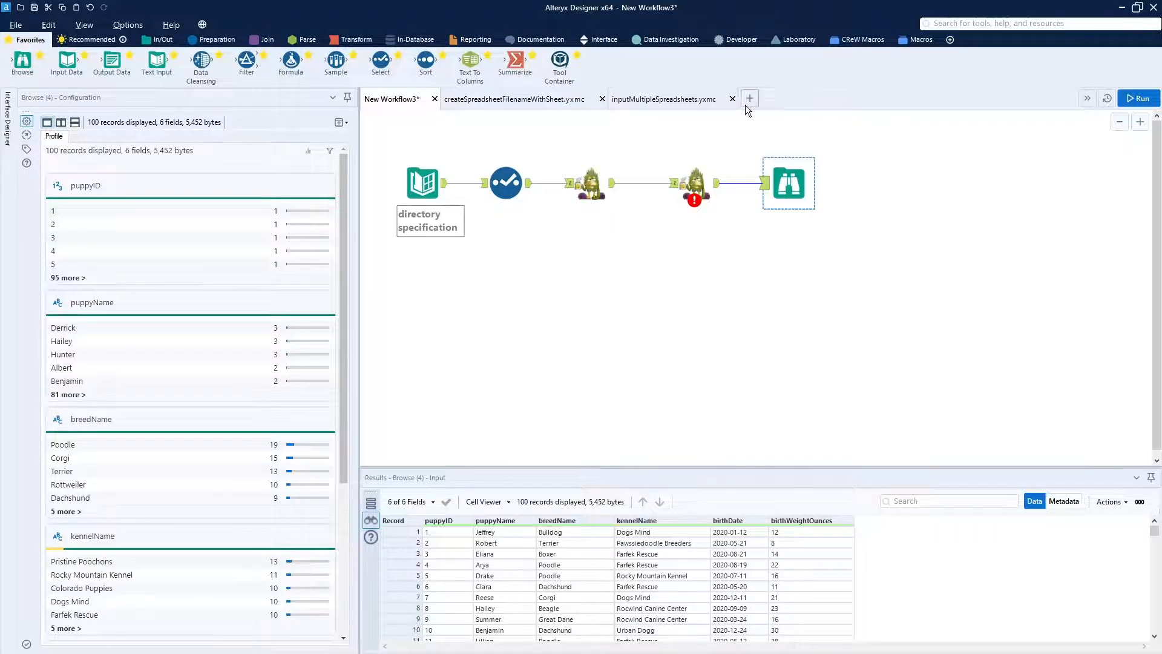
- Set the inputMultipleSpreadsheets macro's output mode to "Auto Configure by Name (Wait Until All Iterations Run)" and save the macro
left_click(686, 101)
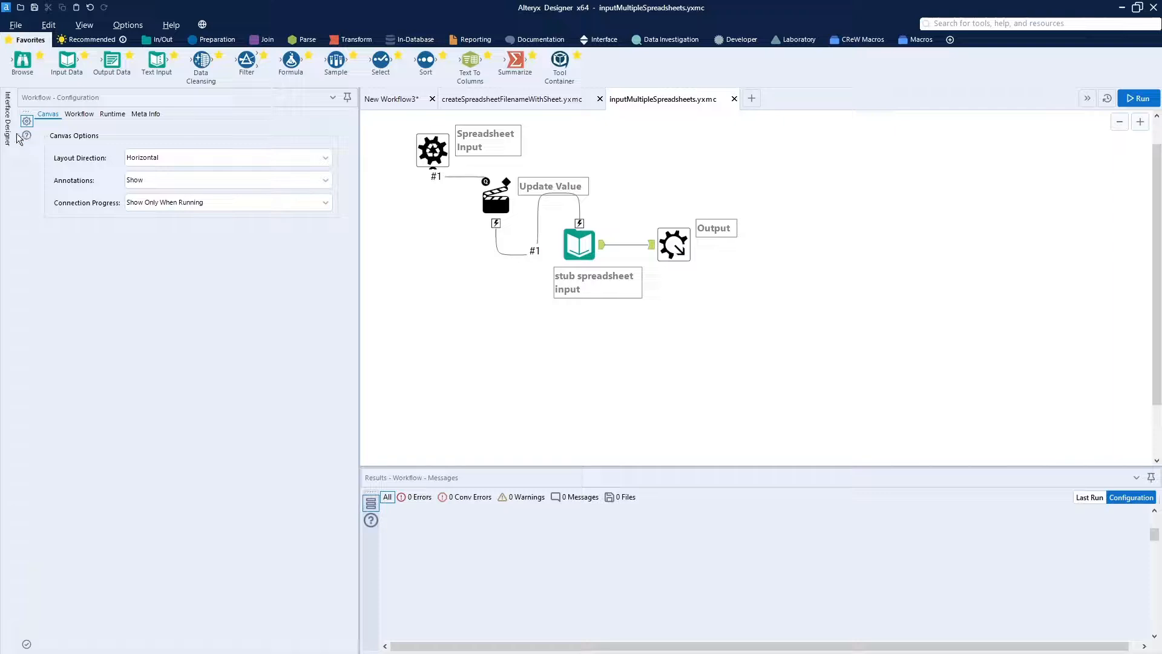
left_click(8, 136)
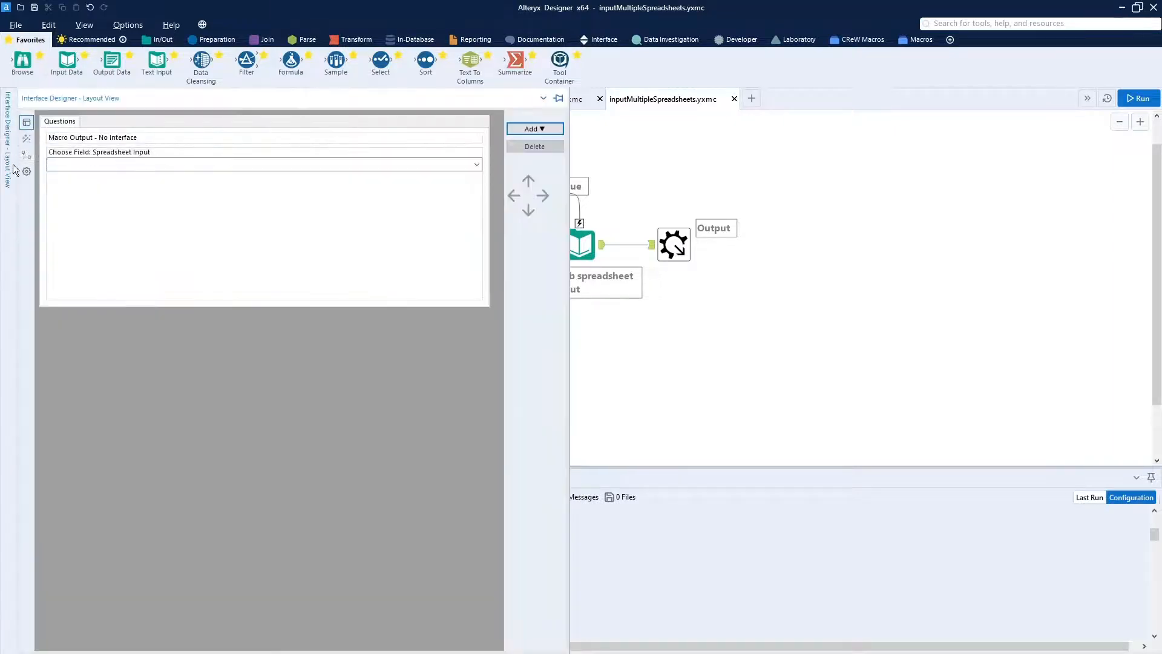
left_click(27, 171)
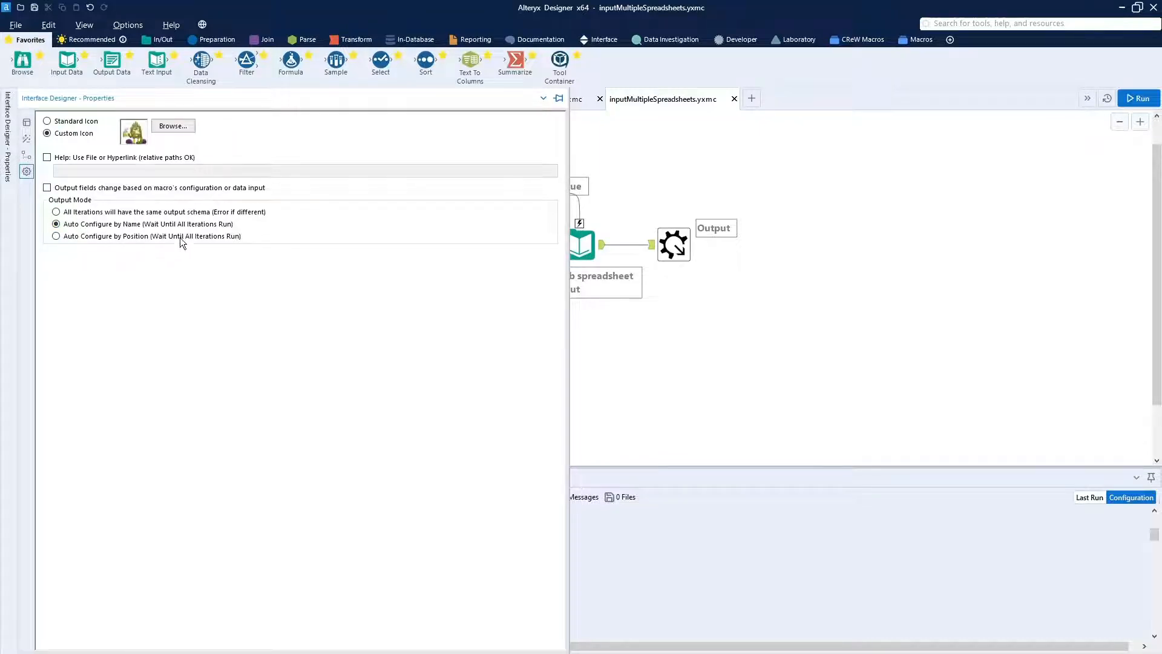
left_click(836, 181)
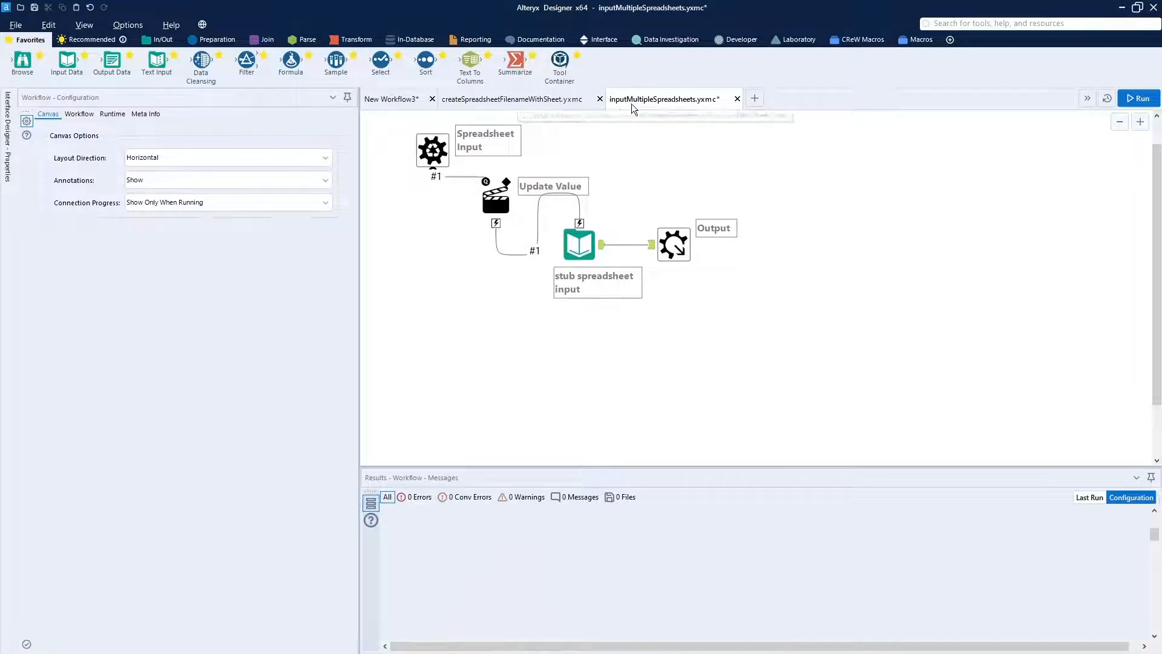
left_click(34, 7)
- Return to New Workflow3, accept the refreshed macro and rerun the workflow
left_click(391, 99)
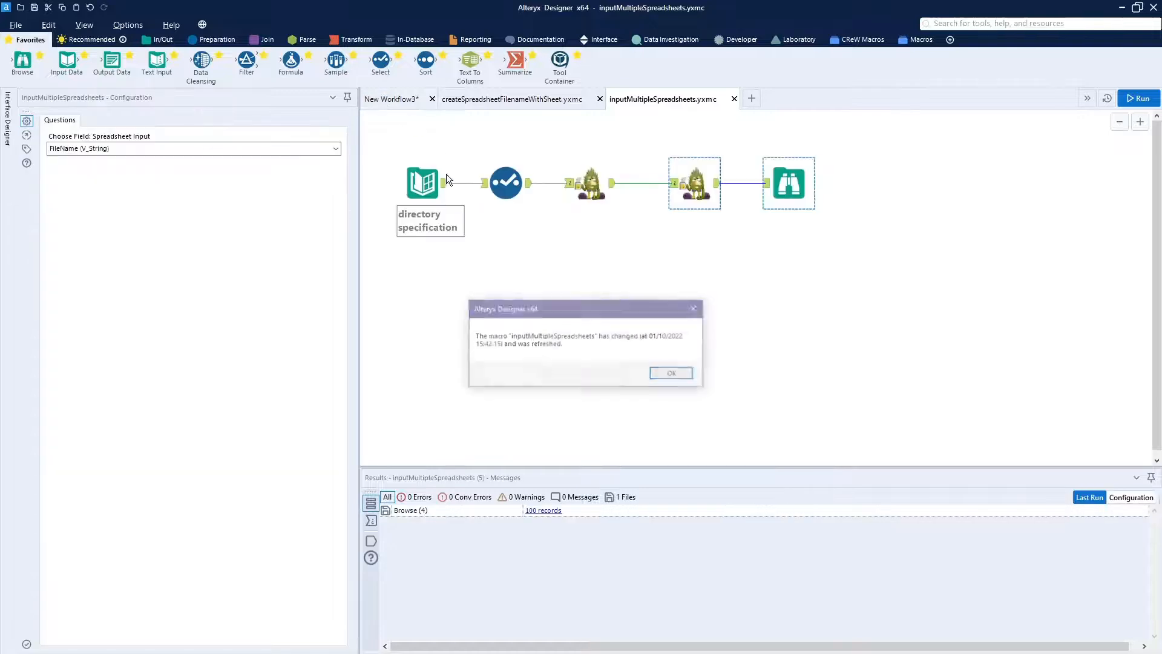
left_click(672, 375)
left_click(1137, 98)
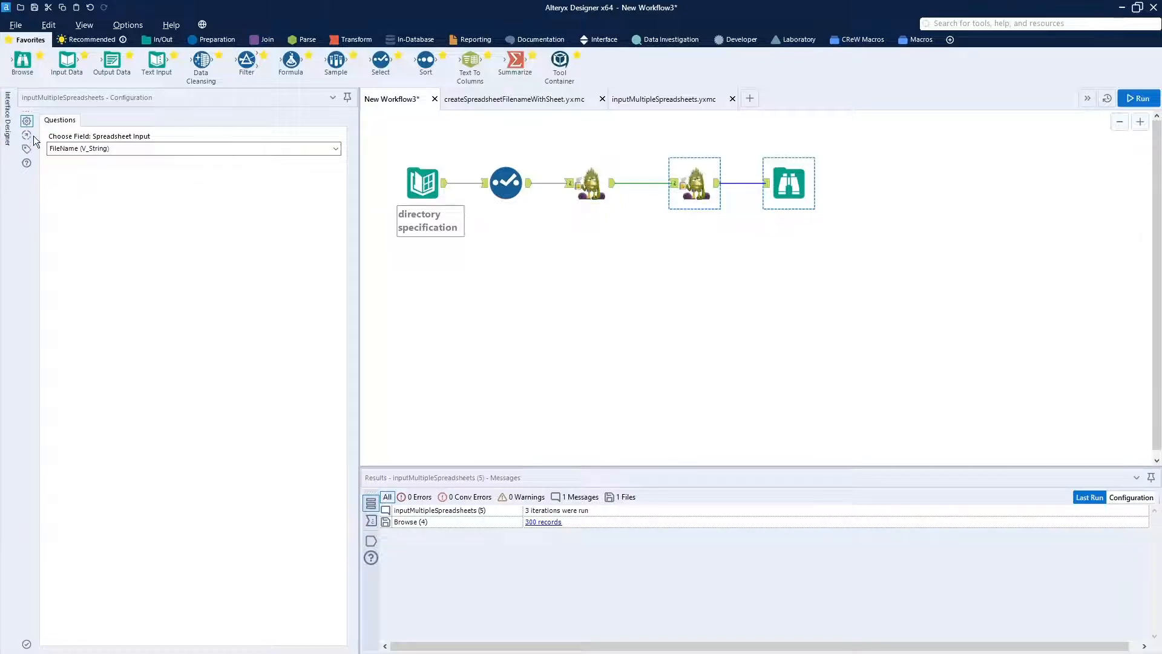
- Enable Show All Macro Messages in the workflow's runtime settings and rerun the workflow
left_click(497, 306)
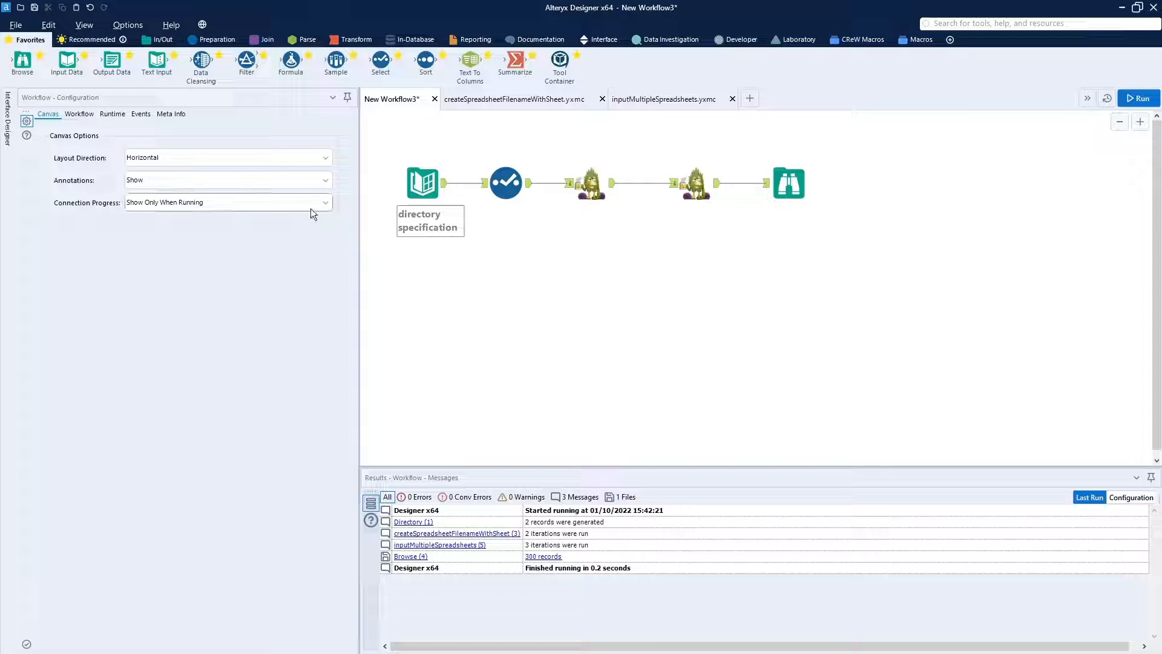
left_click(112, 115)
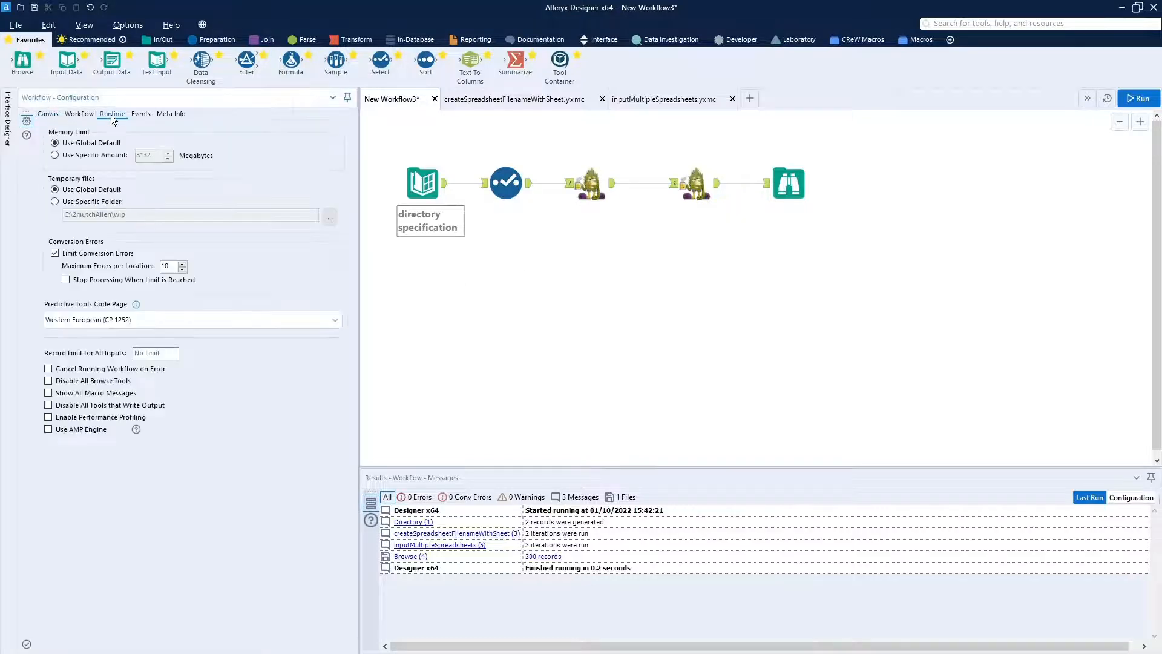
left_click(48, 393)
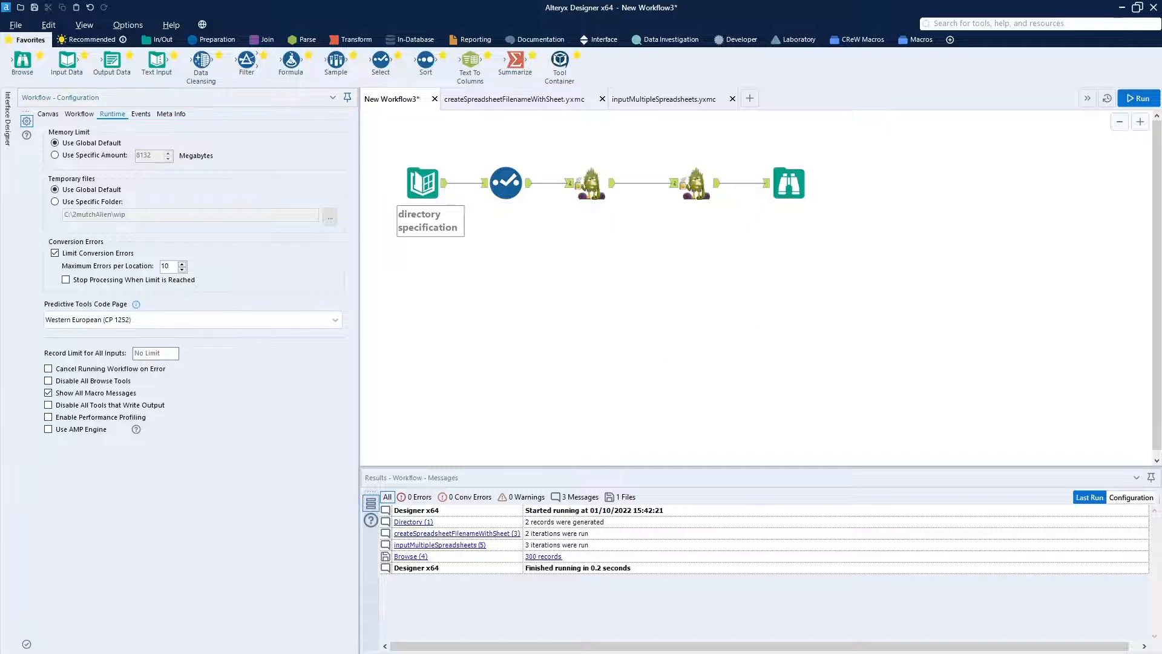
left_click(1138, 99)
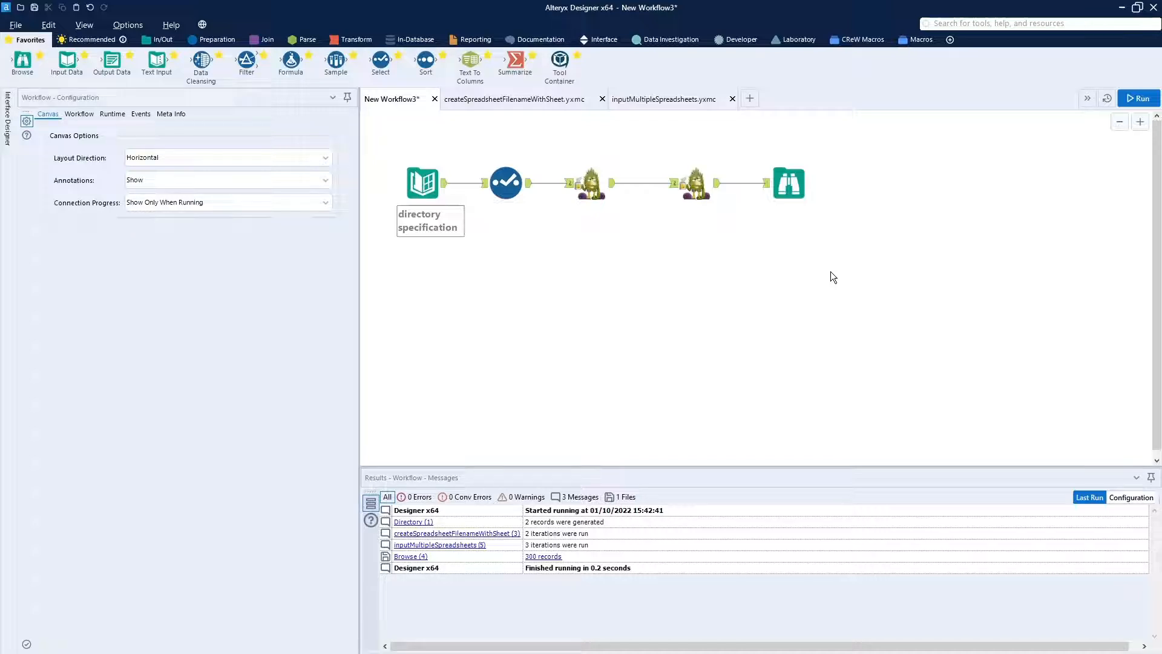
- Examine the combined puppy records in the Browse tool's results, including the coatColor and breedSize fields
left_click(790, 191)
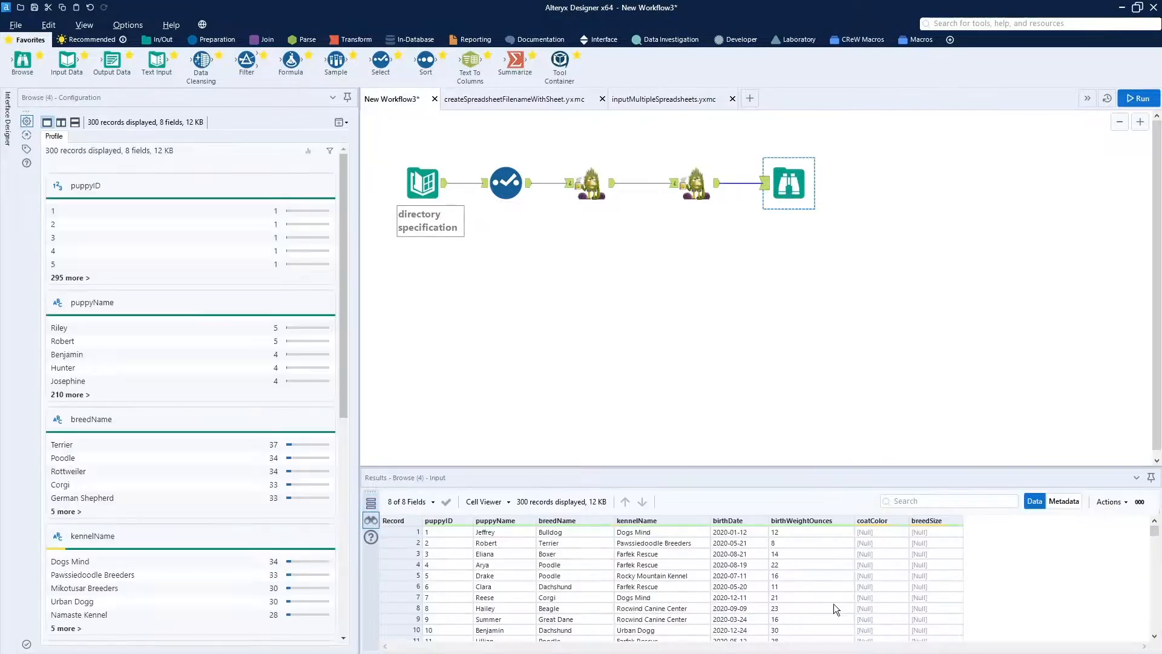
scroll(834, 605, "up", 6)
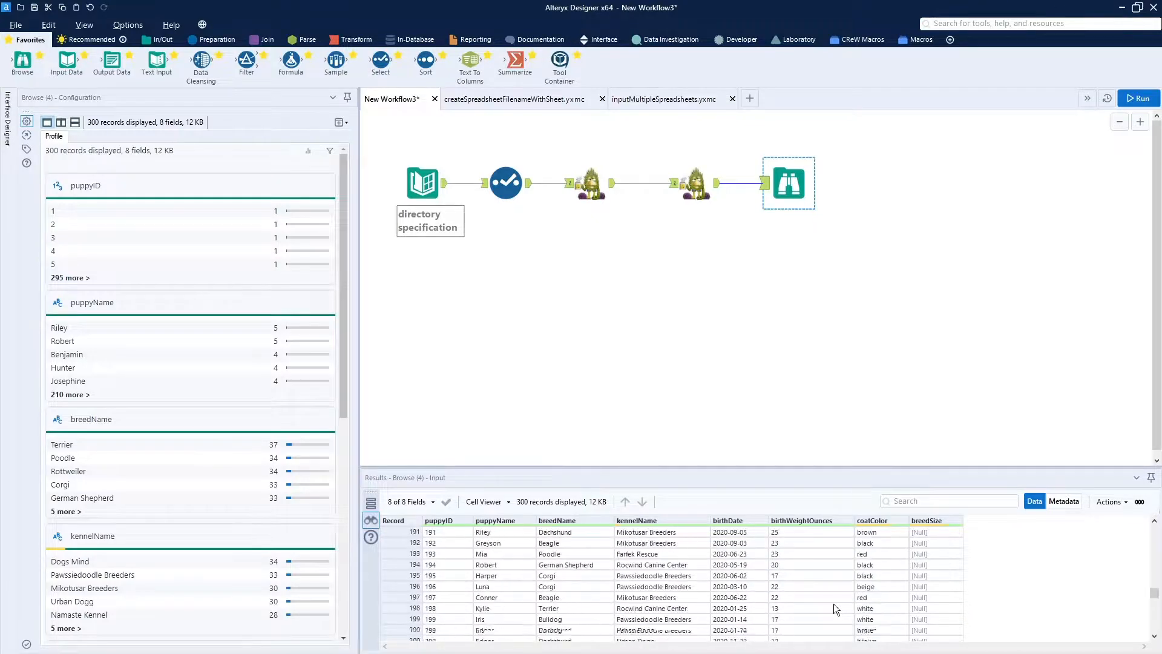
scroll(834, 604, "up", 18)
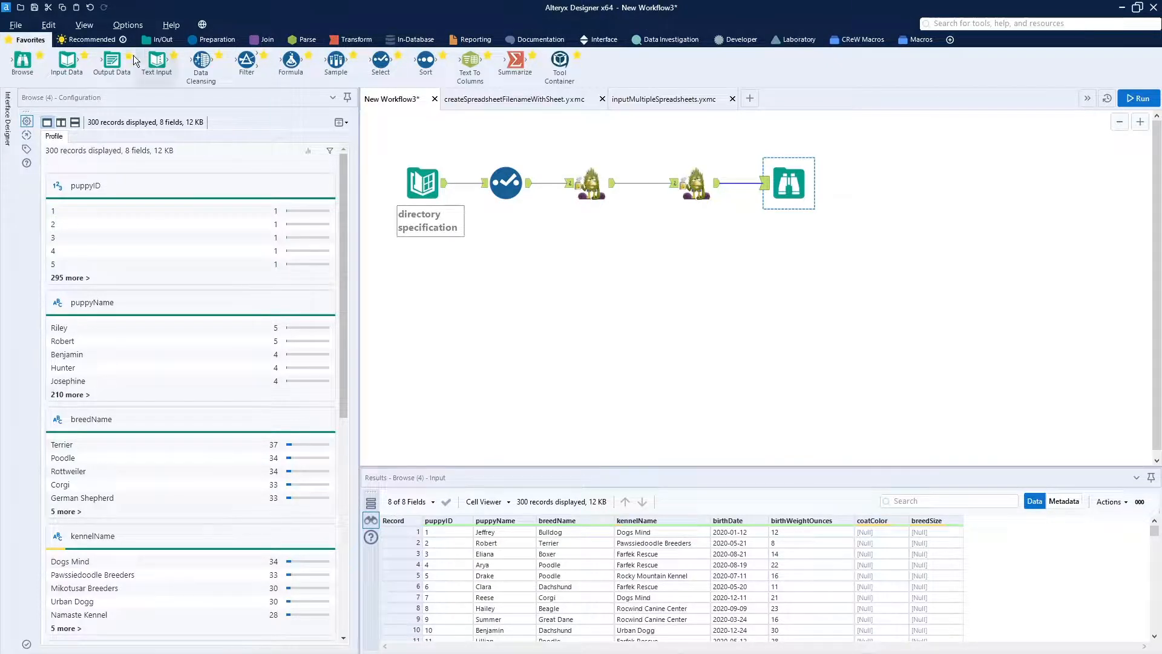
- Add an Output Data tool after the second macro, writing to table DAISYHILL.PuppyMultiTable through the aka:RDS MySQL connection
left_click_drag(109, 59, 798, 246)
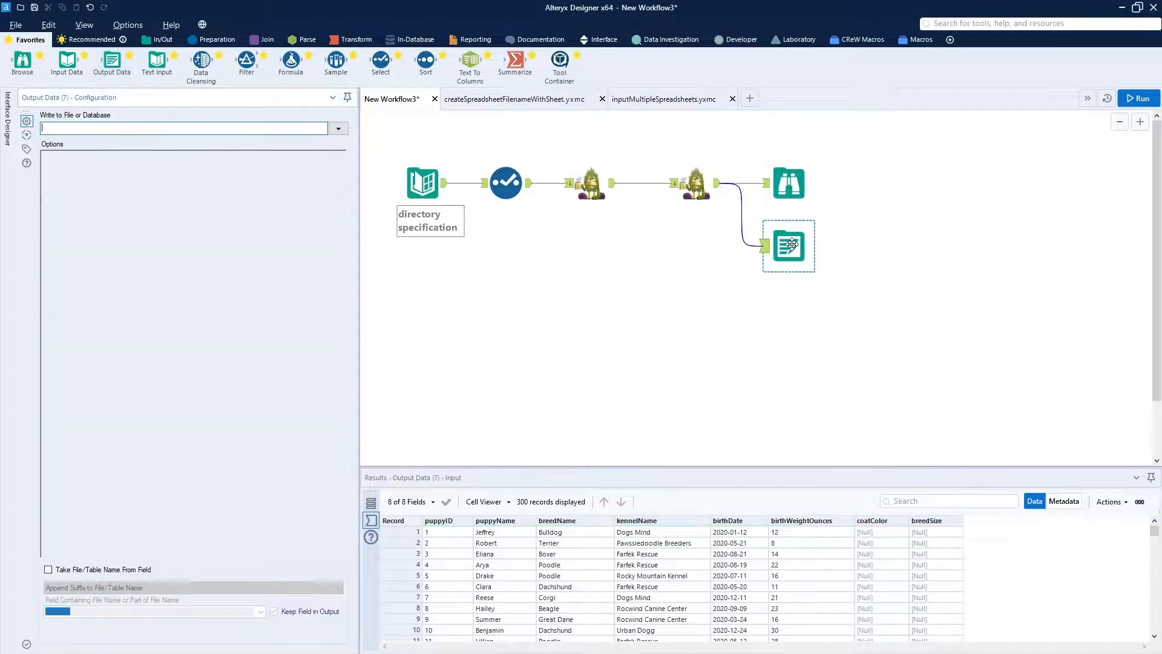
left_click(339, 129)
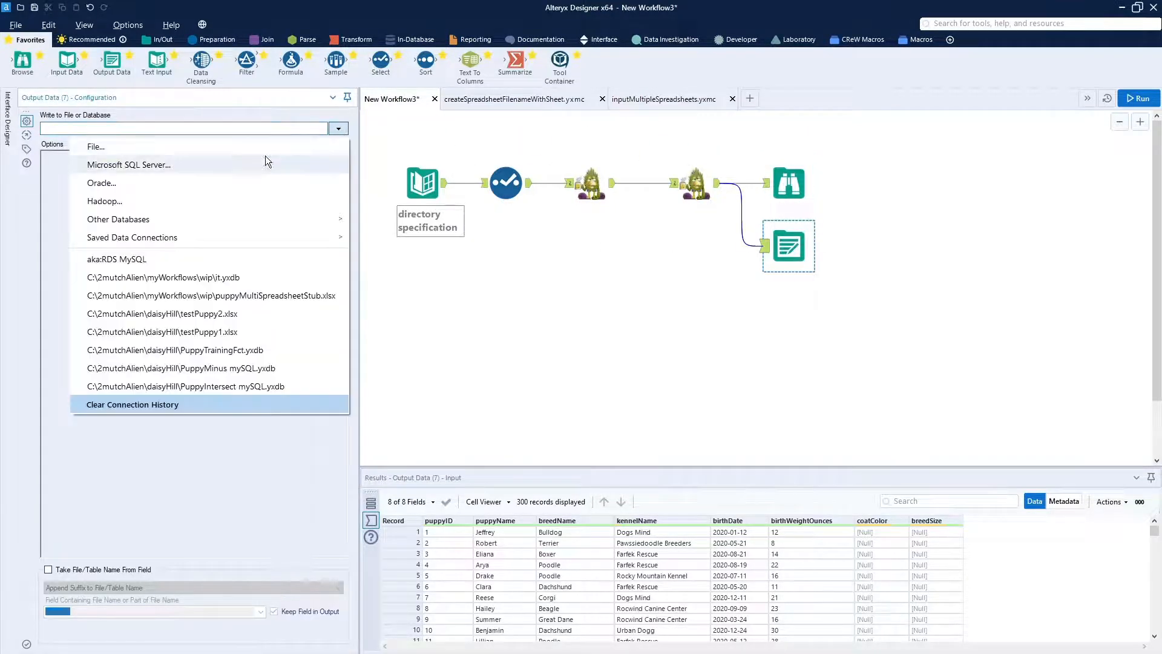
left_click(137, 262)
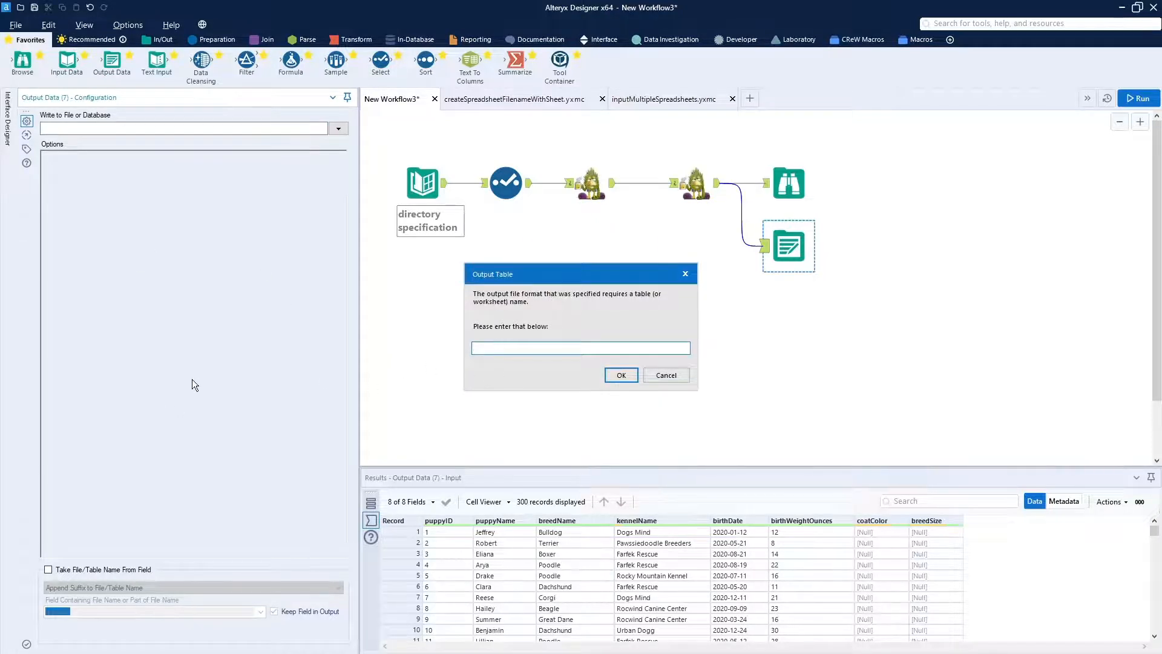
key("alt+Tab")
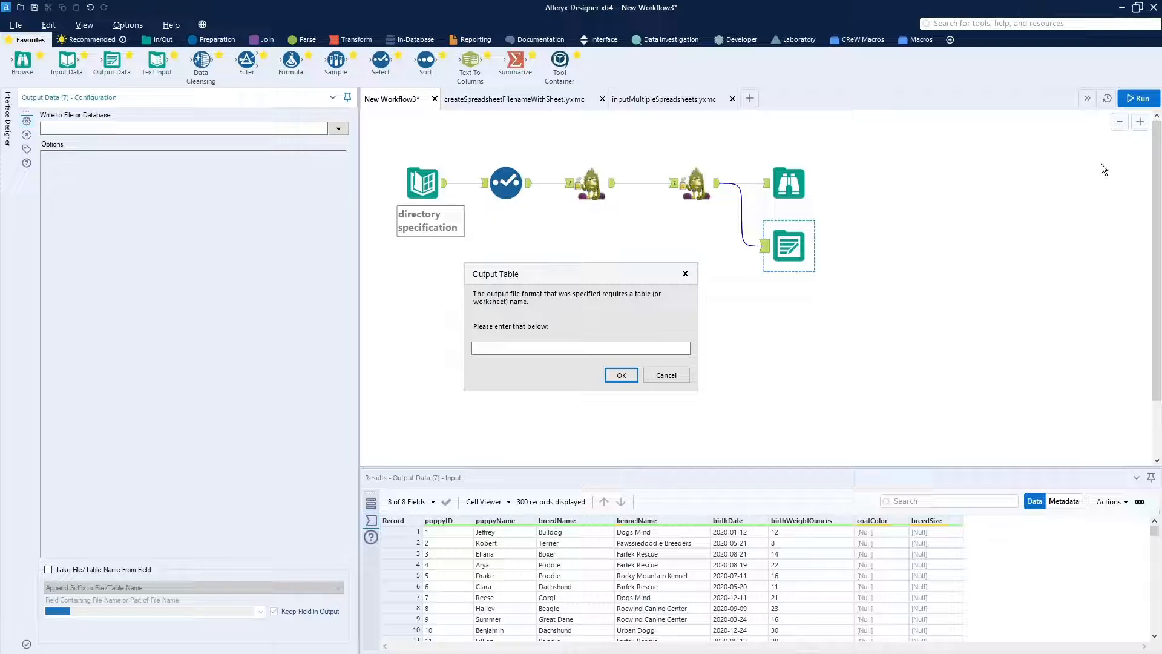
left_click(519, 348)
type("DAISYHILL.PuppyMultiTable")
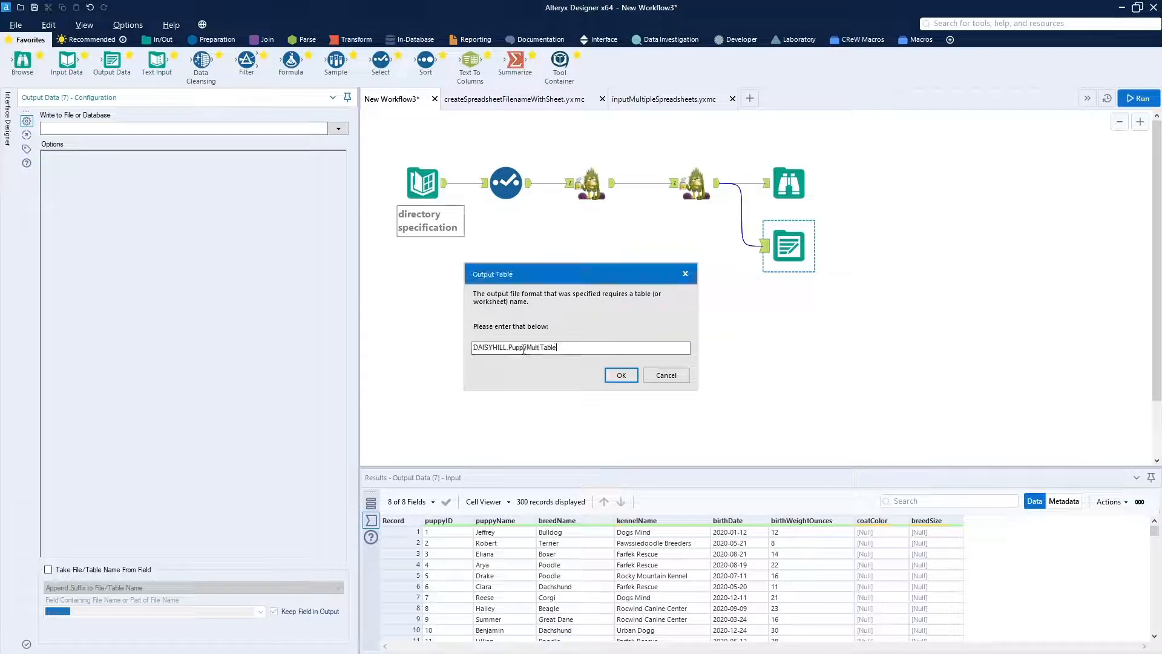
left_click(621, 375)
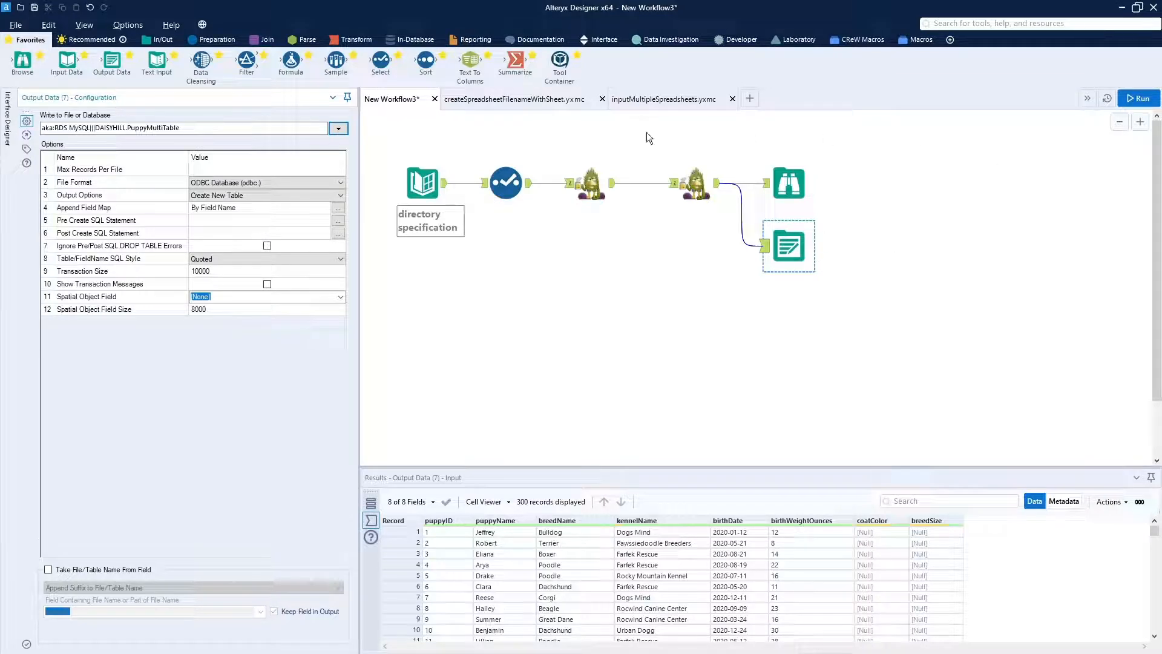
- Set the output's Table/FieldName SQL Style to None and its Output Options to Append Existing
left_click(230, 255)
left_click(221, 278)
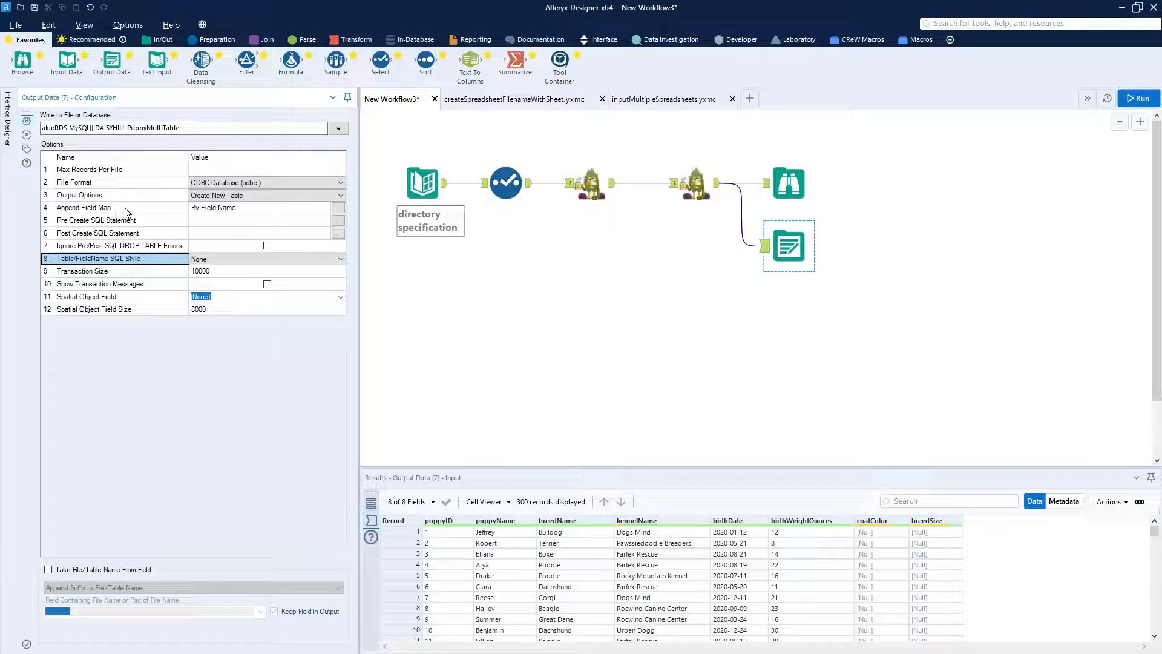
left_click(269, 194)
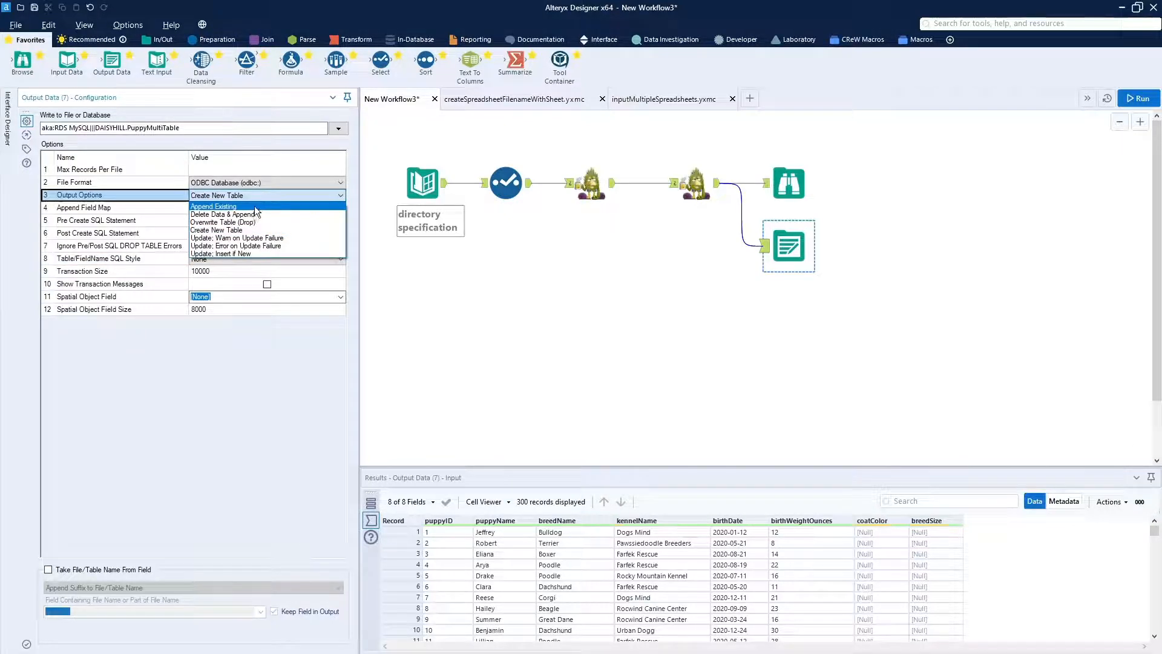
left_click(255, 209)
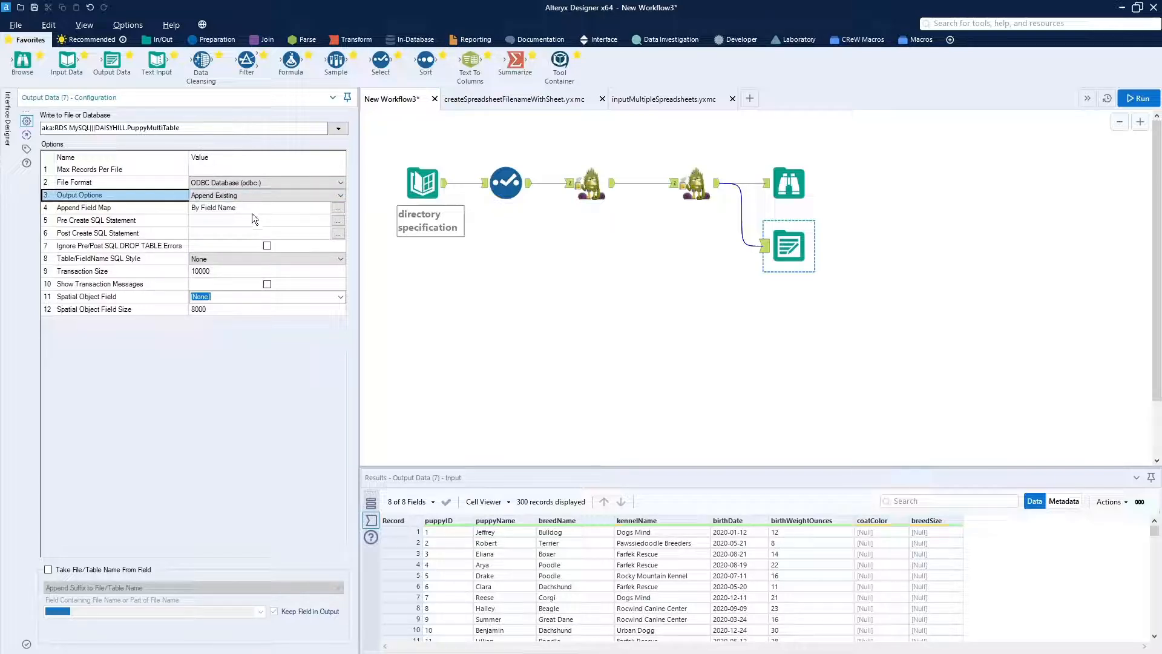
- Apply a custom append field mapping for the output, with coatColor and breedSize mapped to [None]
left_click(339, 211)
left_click(339, 212)
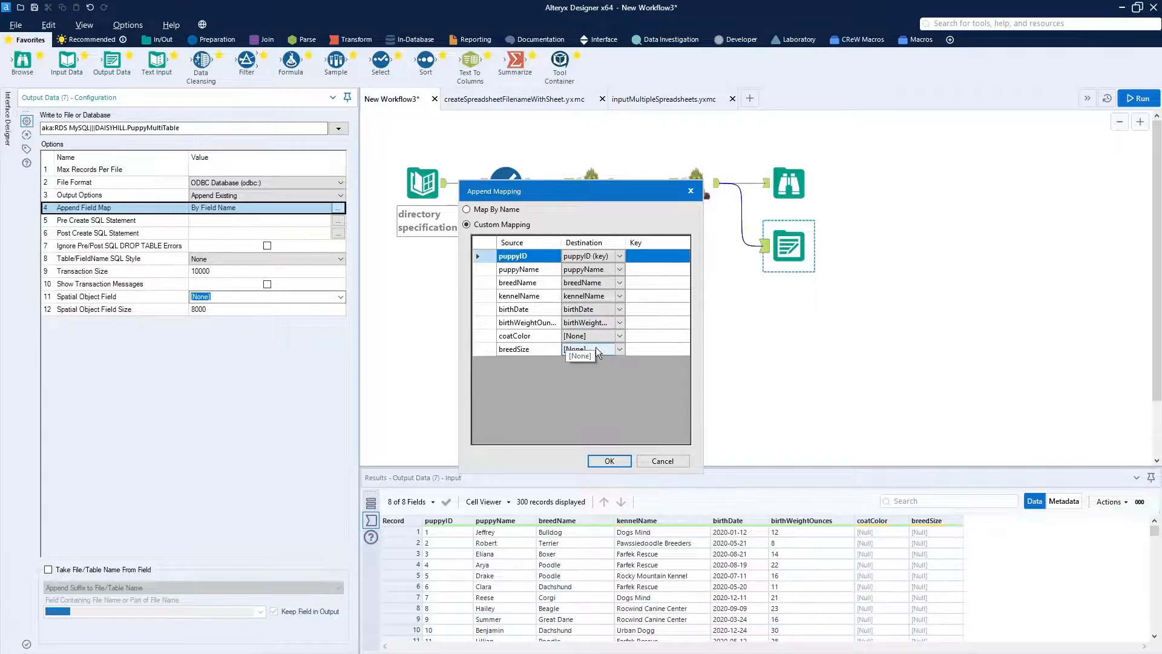
left_click(610, 461)
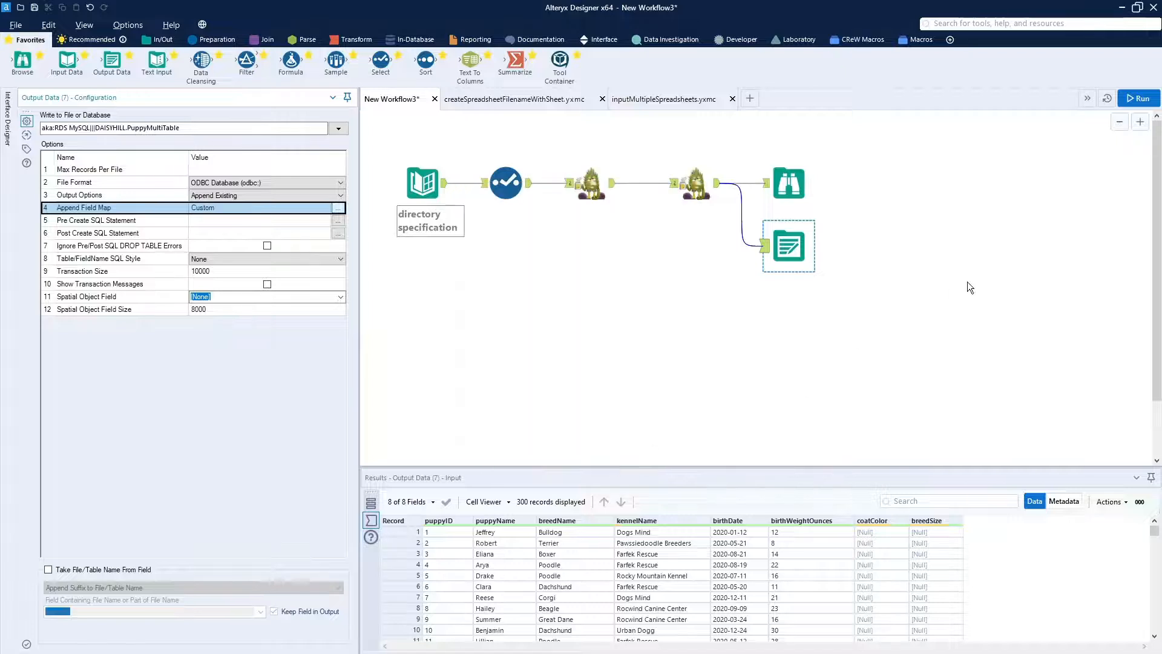
- Run the workflow to write the records to the MySQL table and display the workflow's messages
left_click(1138, 99)
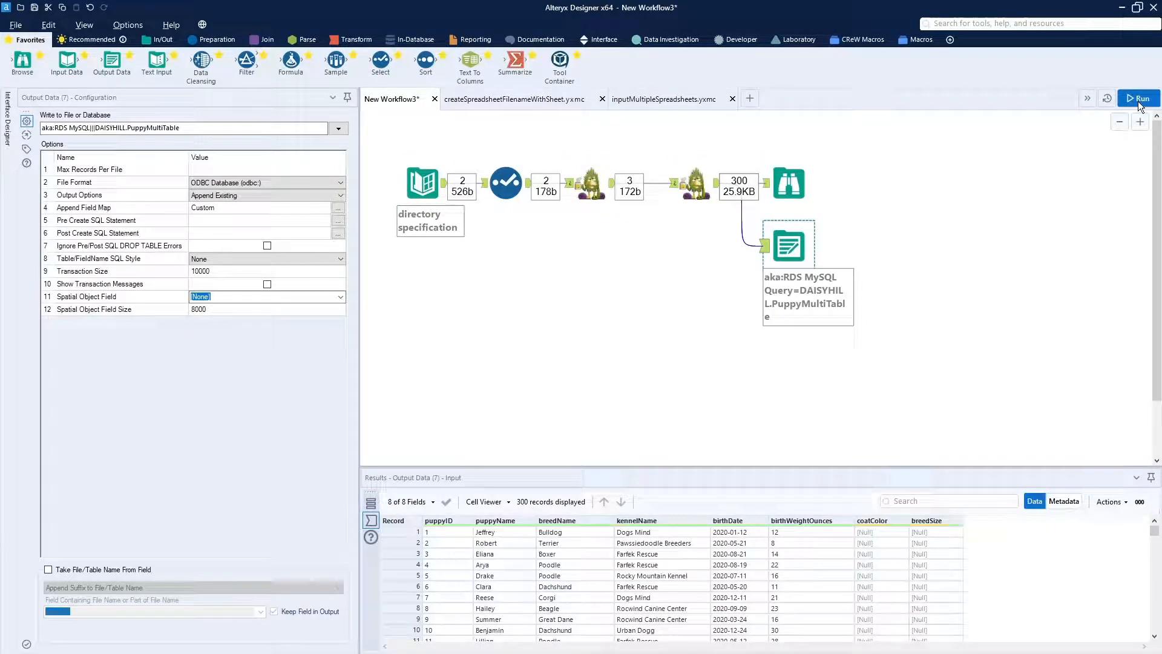
left_click(1138, 107)
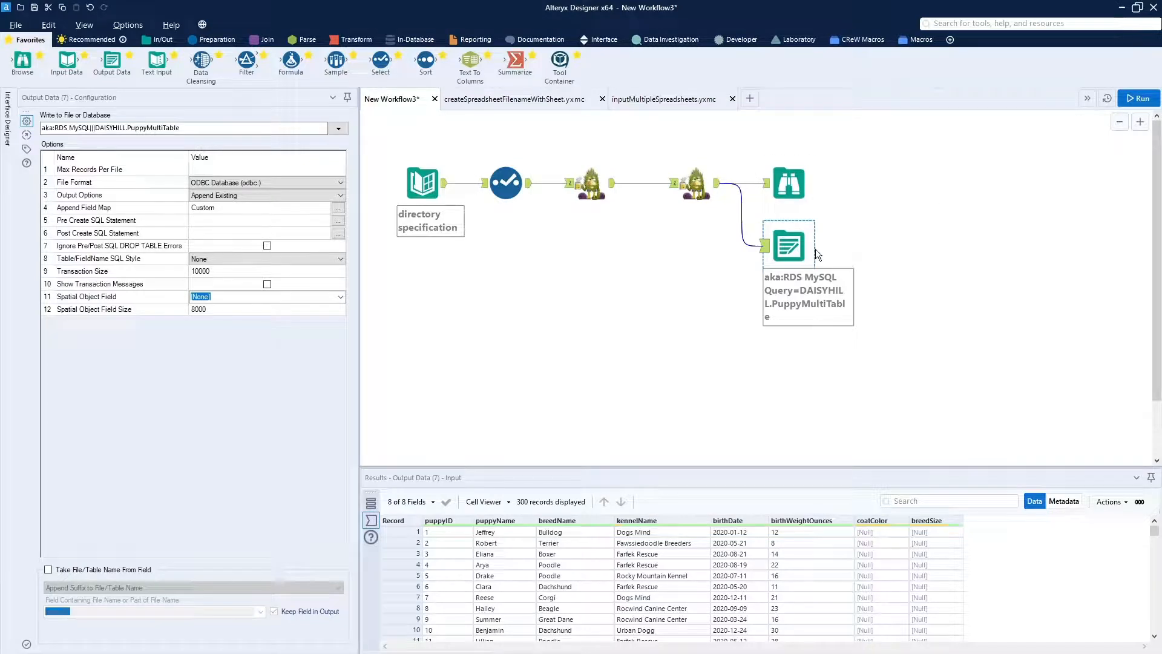
left_click(665, 375)
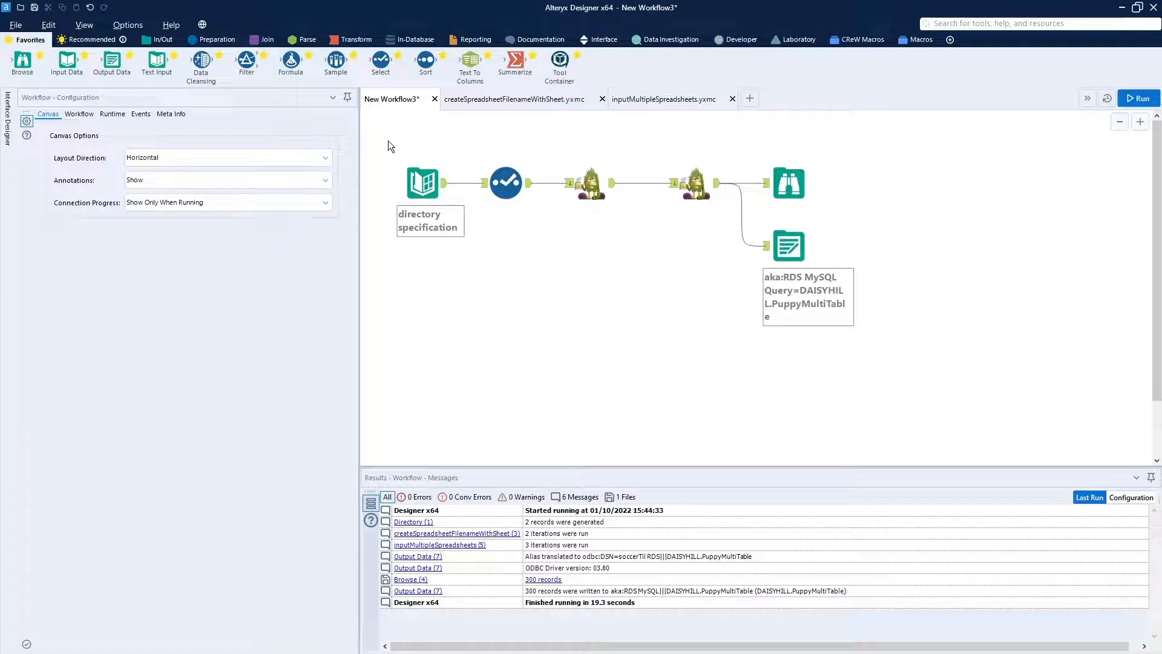
- Copy all the tools of New Workflow3 into a new blank workflow
left_click_drag(388, 141, 874, 270)
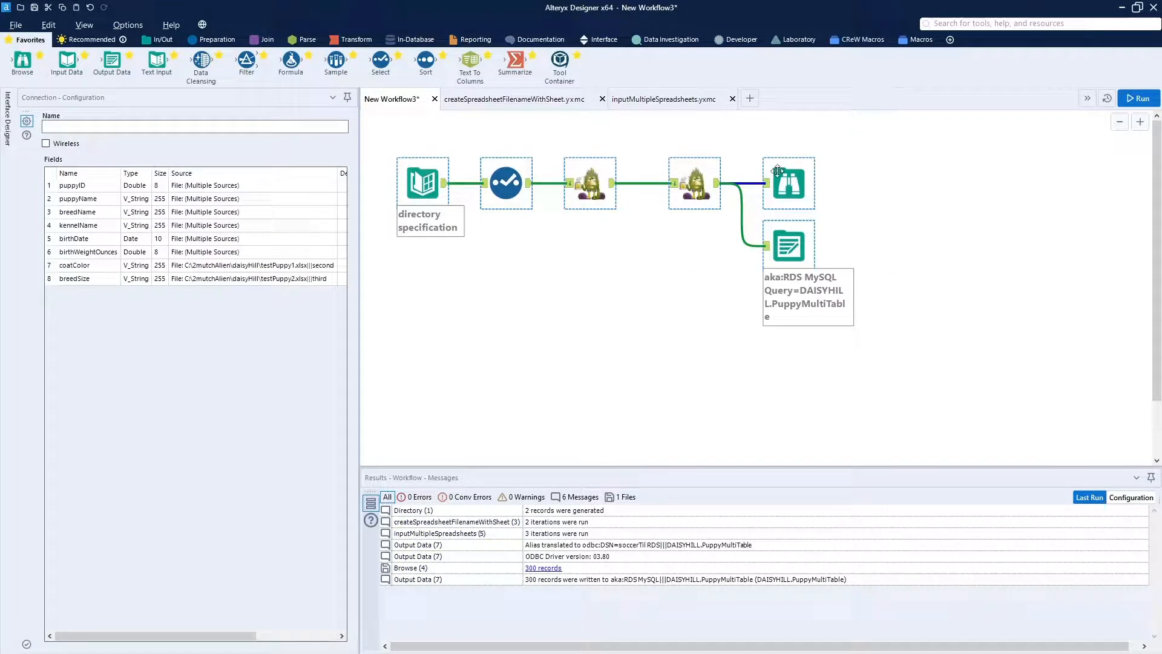
left_click(746, 98)
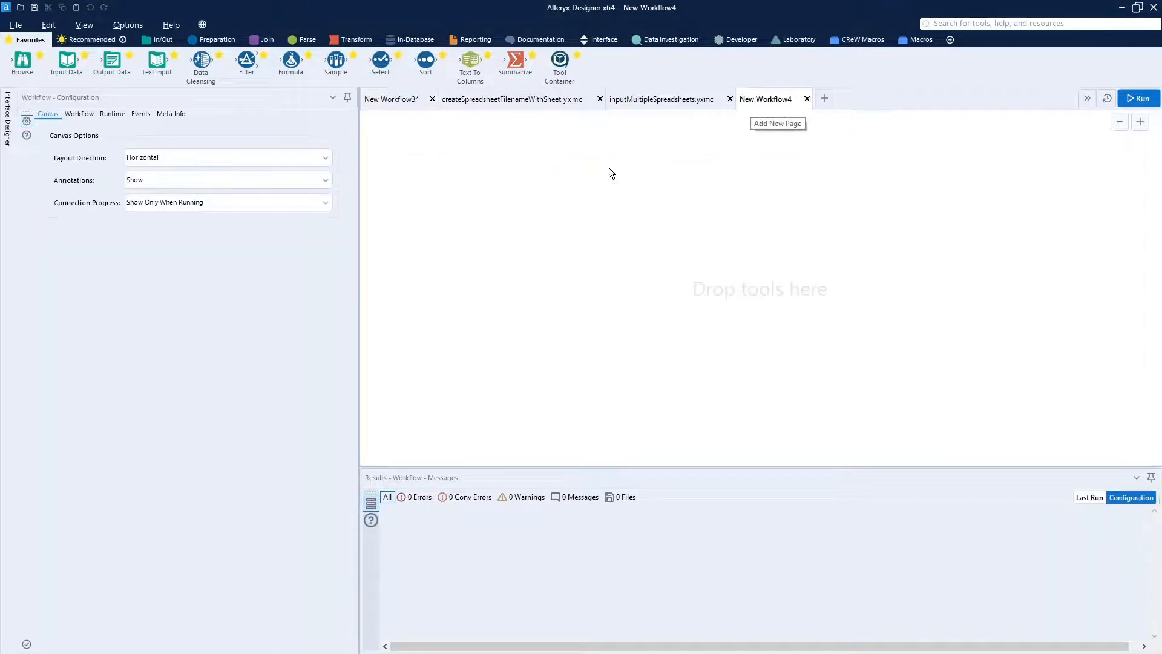
key("ctrl+v")
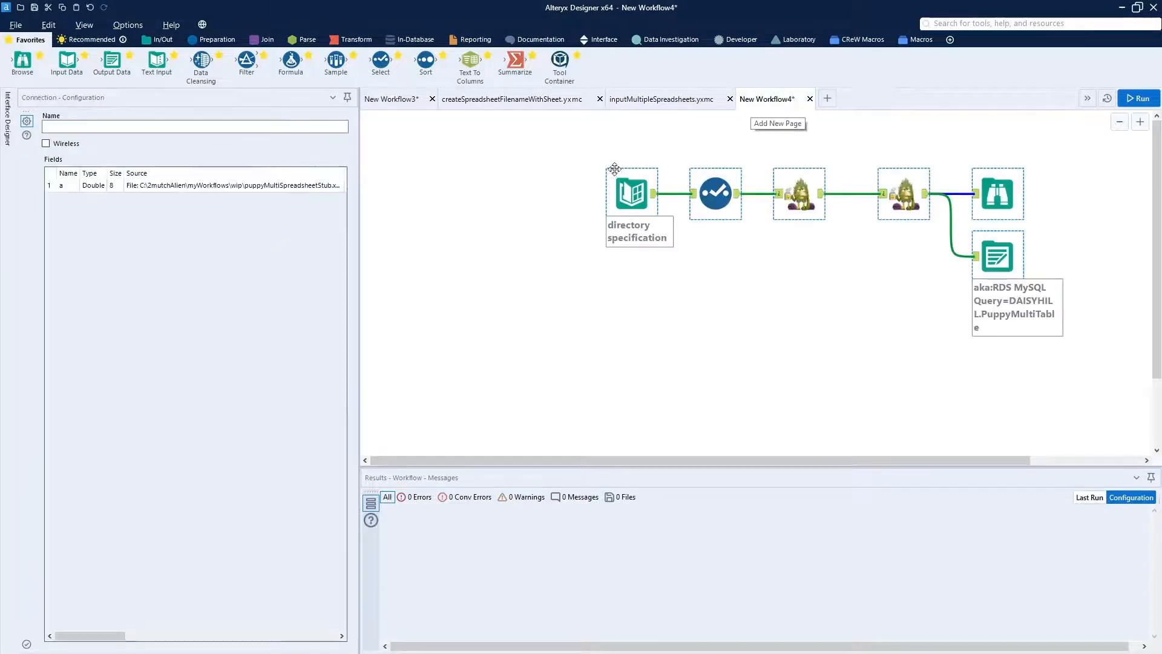
- Inspect the custom append field mapping of the copied Output Data tool, then close it without changes
left_click(999, 261)
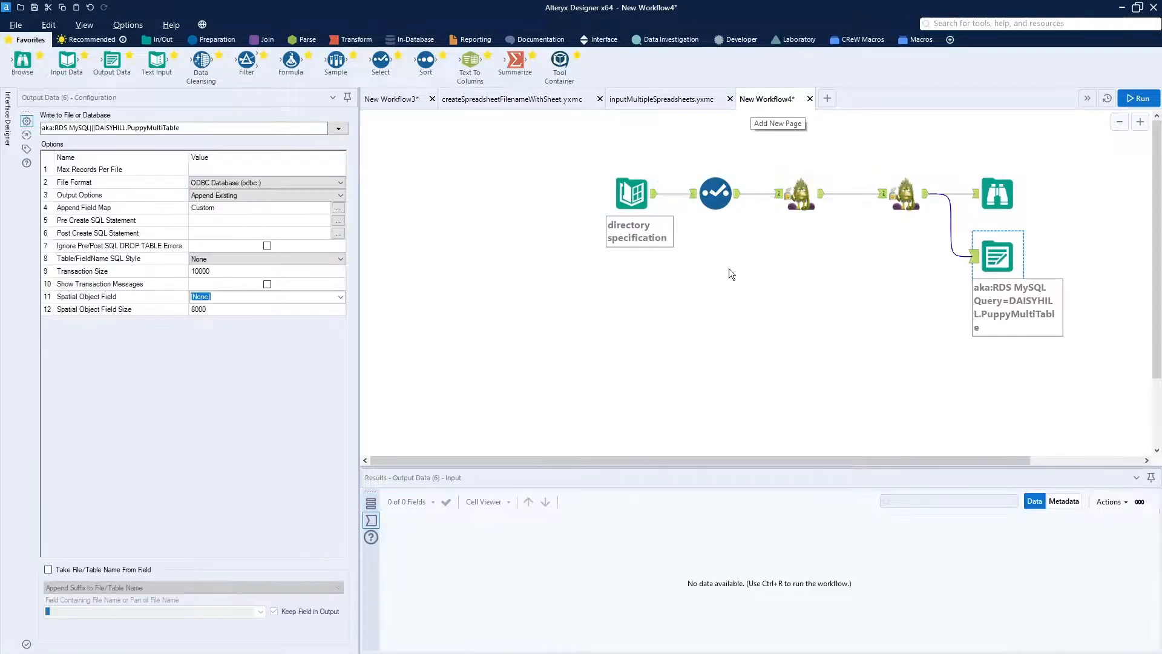
left_click(339, 208)
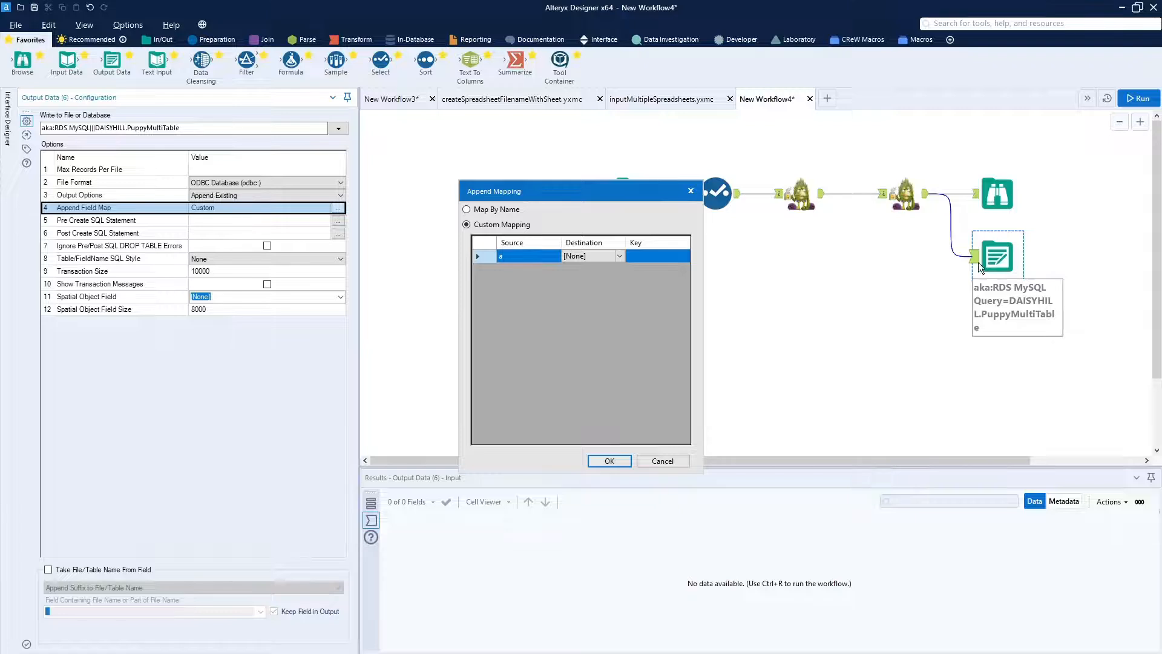
left_click(653, 462)
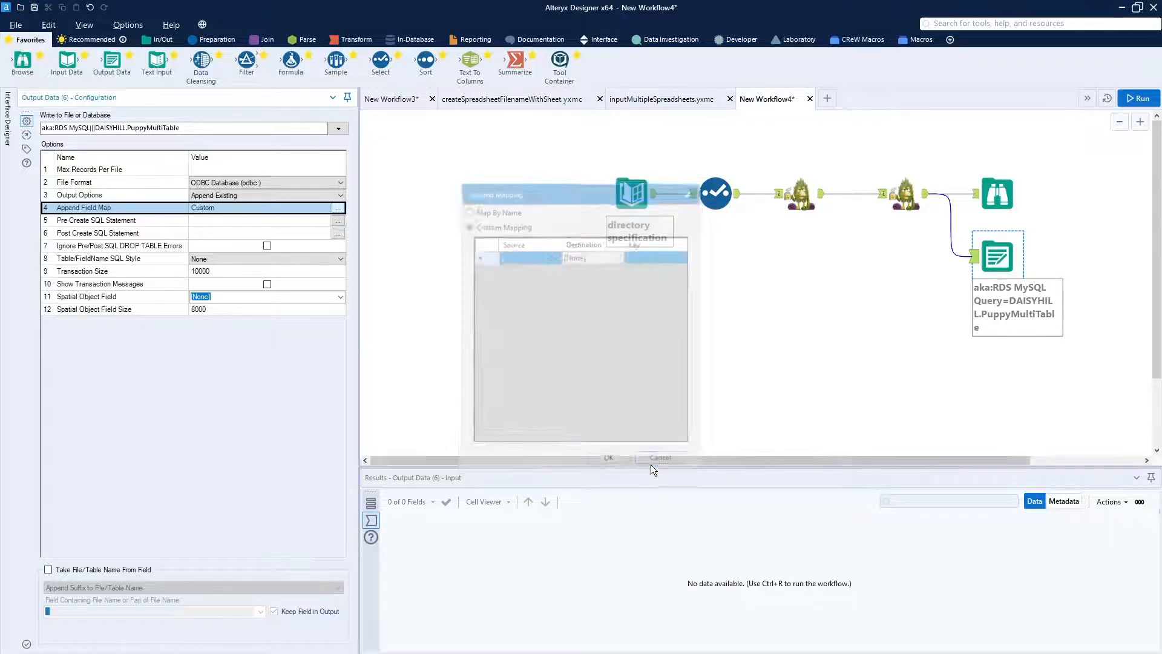
- Cut the Output Data tool from New Workflow4 and run the workflow without it
right_click(1010, 256)
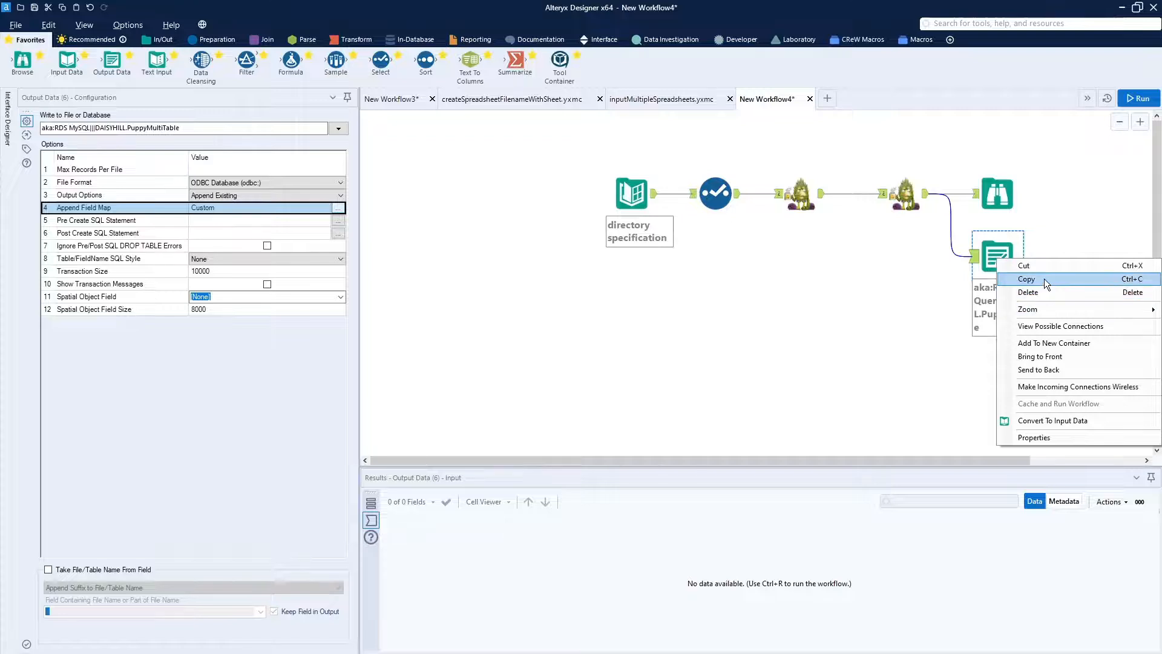
left_click(1036, 266)
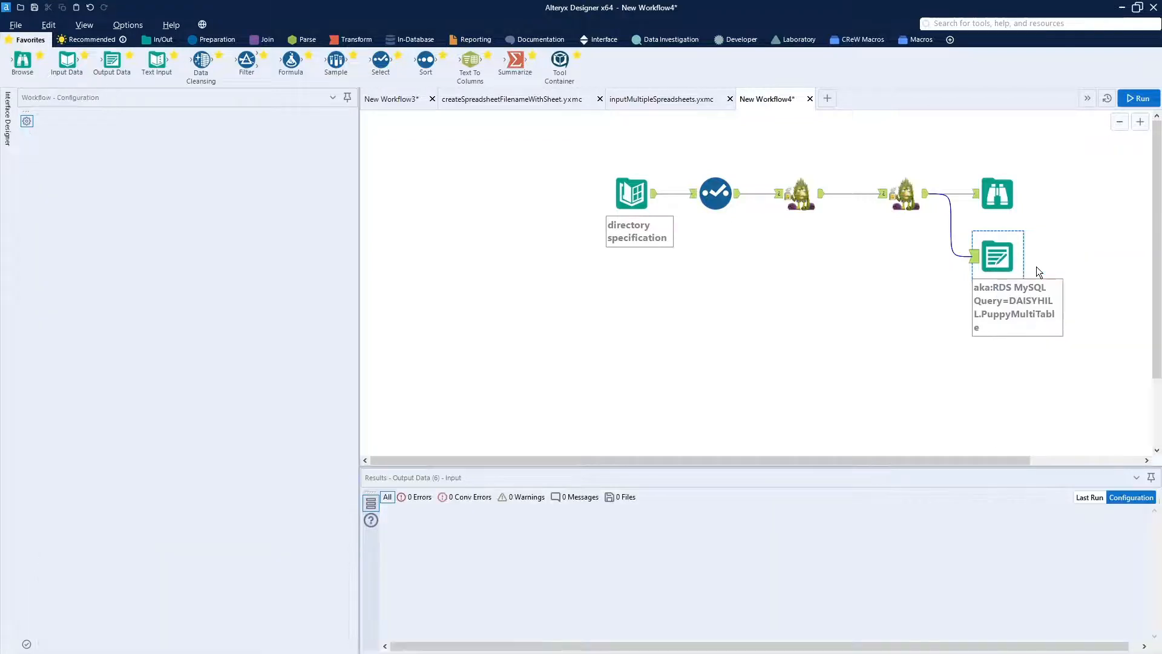
left_click(1139, 99)
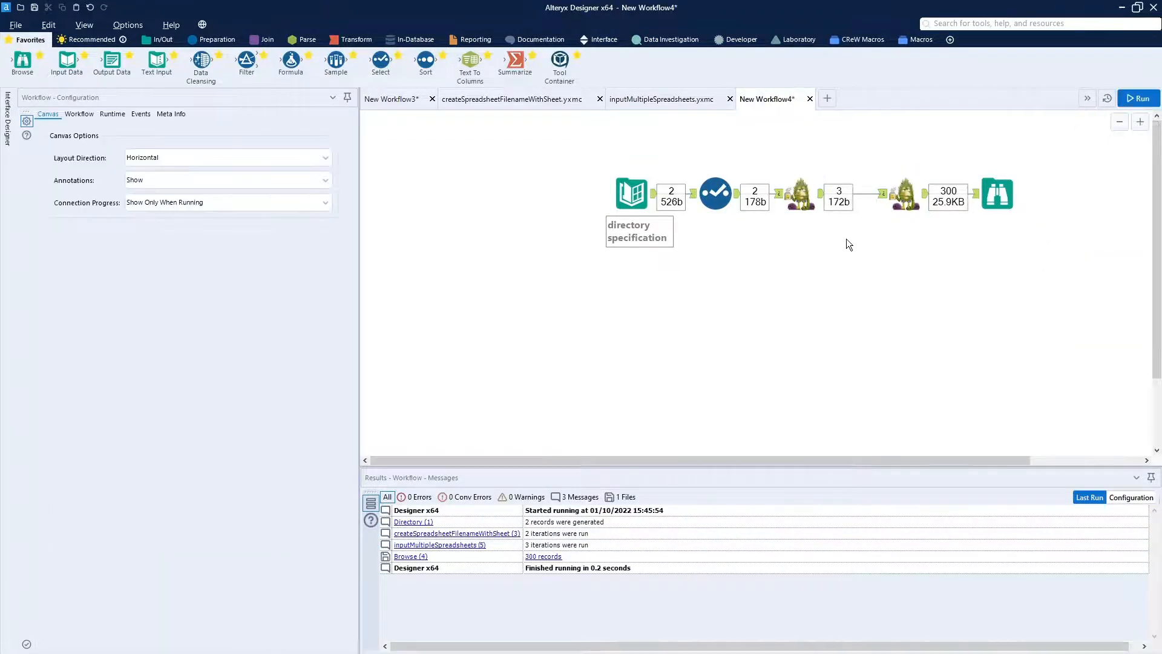
- Paste the Output Data tool back below the Browse tool and connect it to the second macro's output
right_click(851, 297)
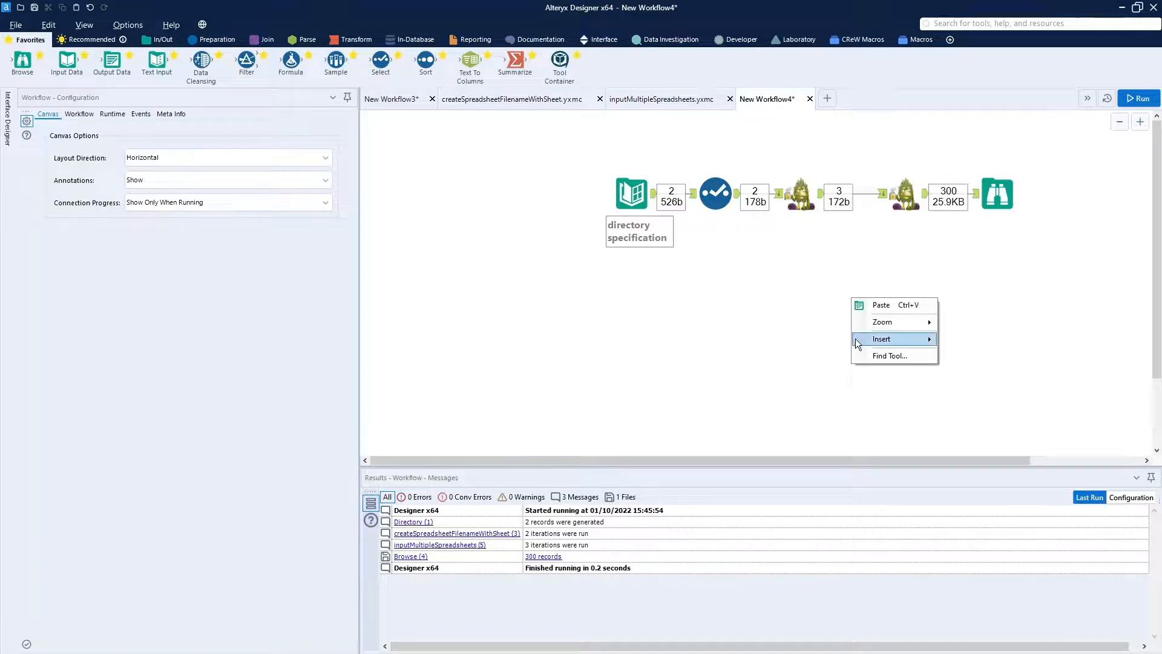
mouse_move(866, 338)
left_click(882, 306)
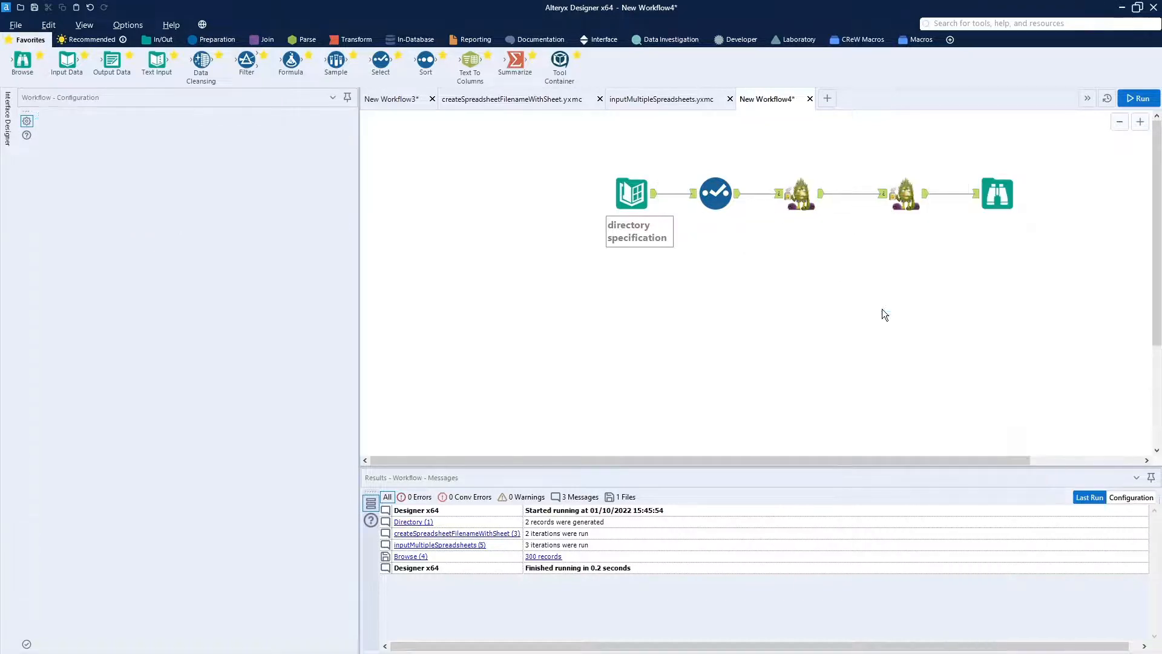
left_click_drag(867, 309, 988, 245)
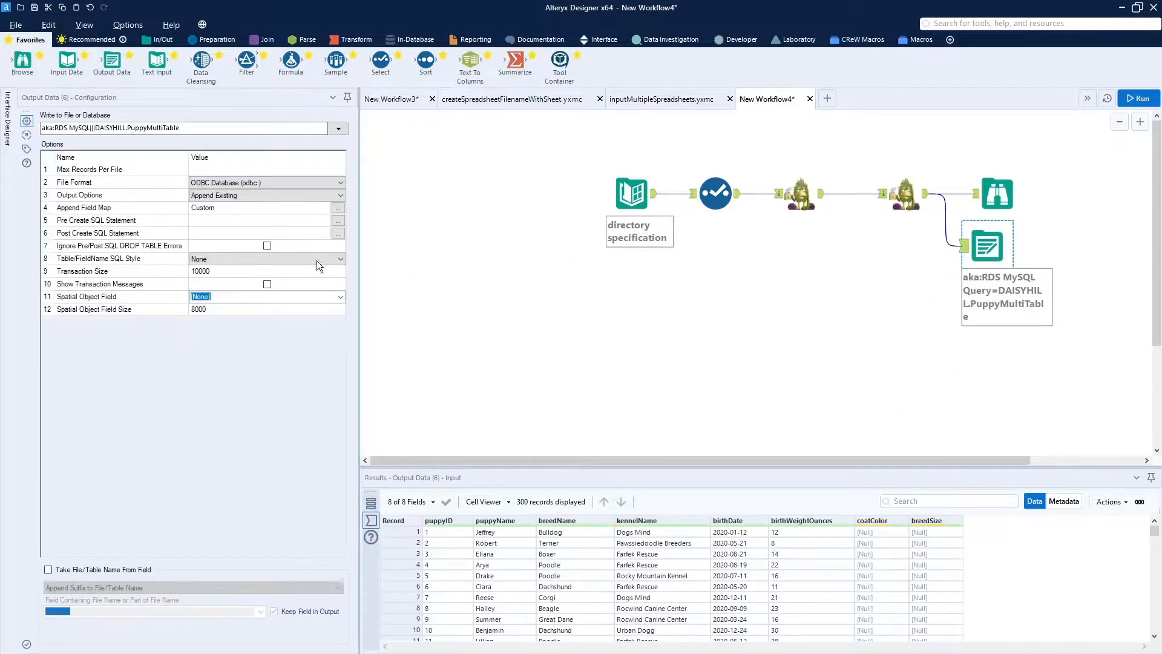
- Check the source and destination fields in the reattached output's append mapping and close it without changes
left_click(340, 208)
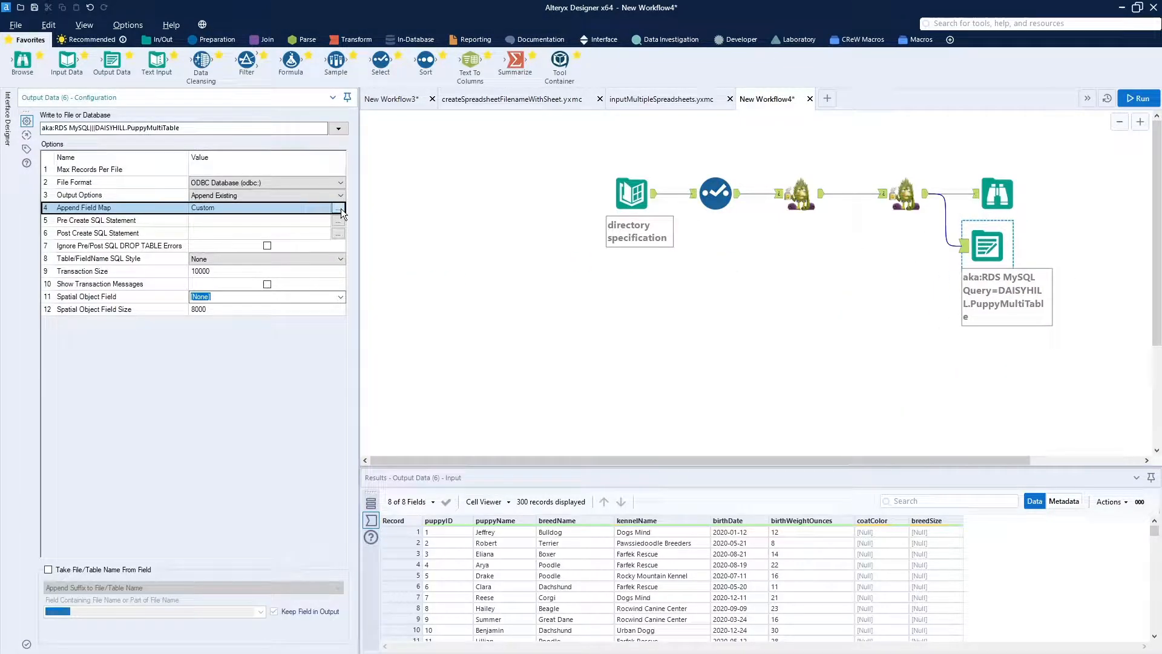
left_click(340, 209)
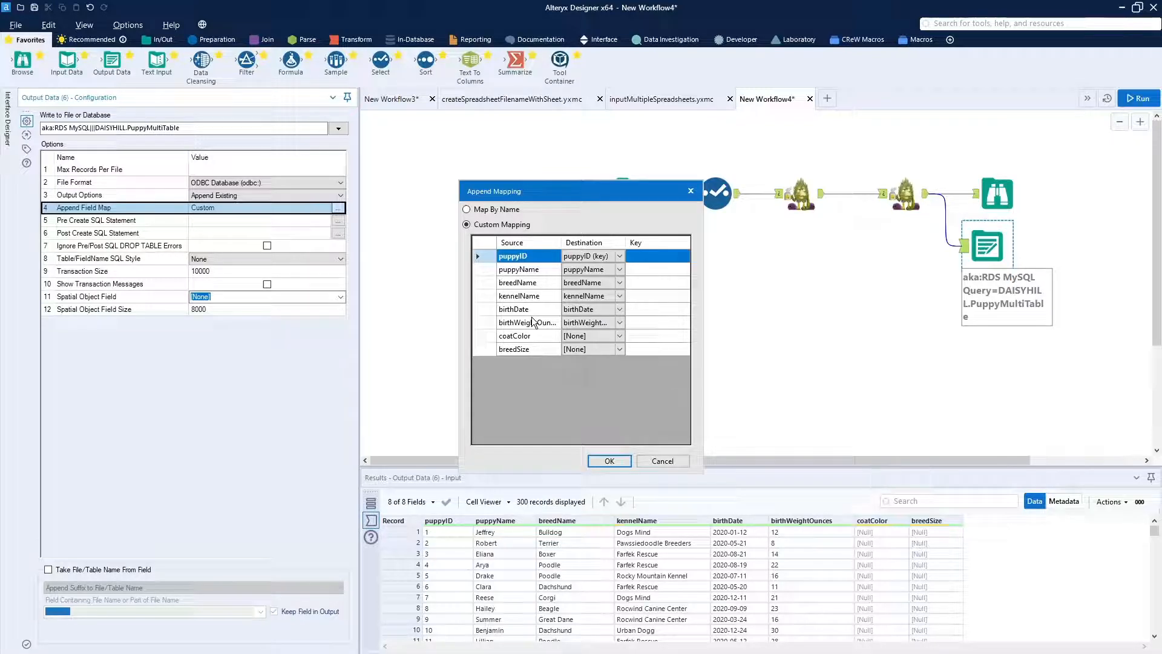
left_click(667, 458)
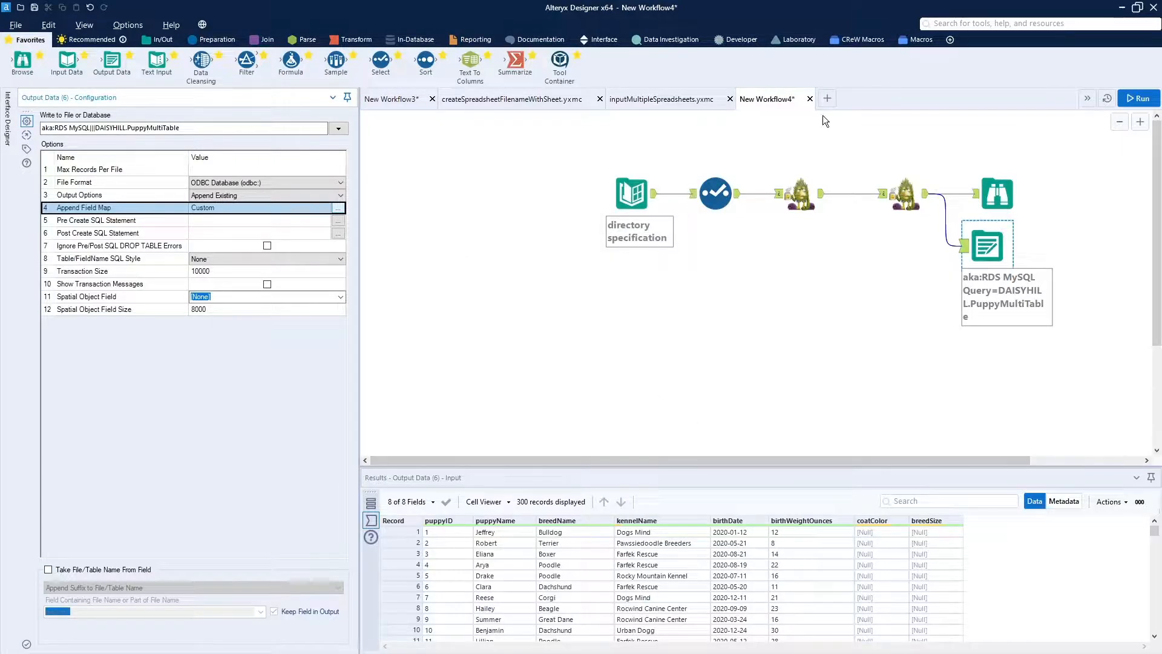
- Close New Workflow4 without saving and return to New Workflow3
left_click(810, 98)
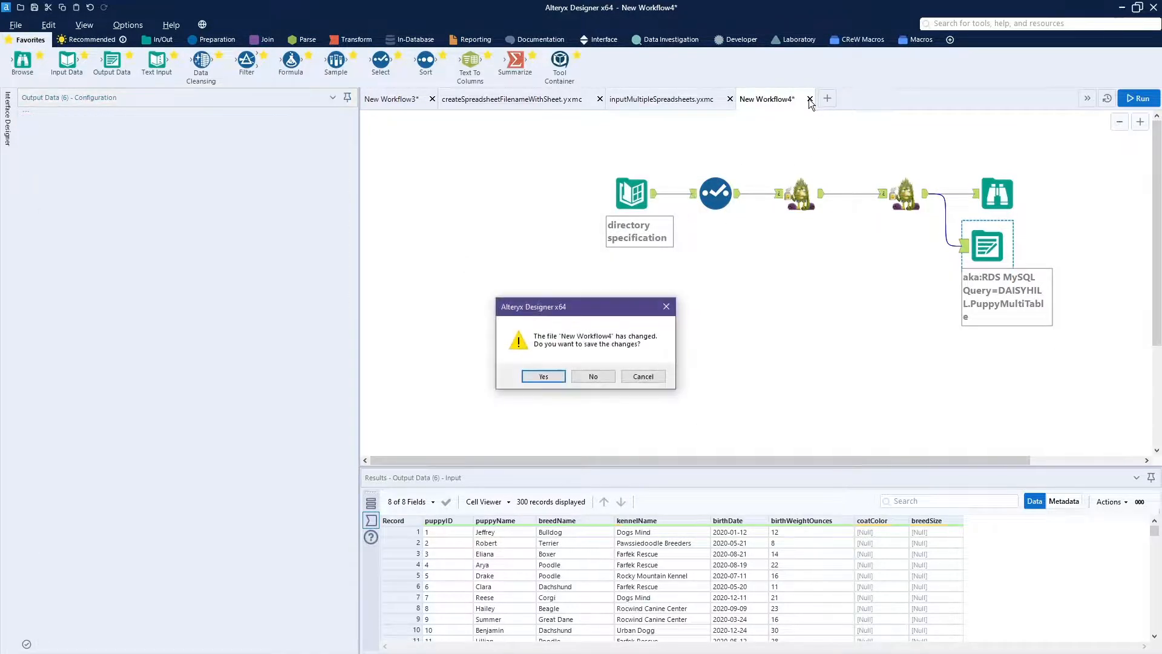
left_click(605, 375)
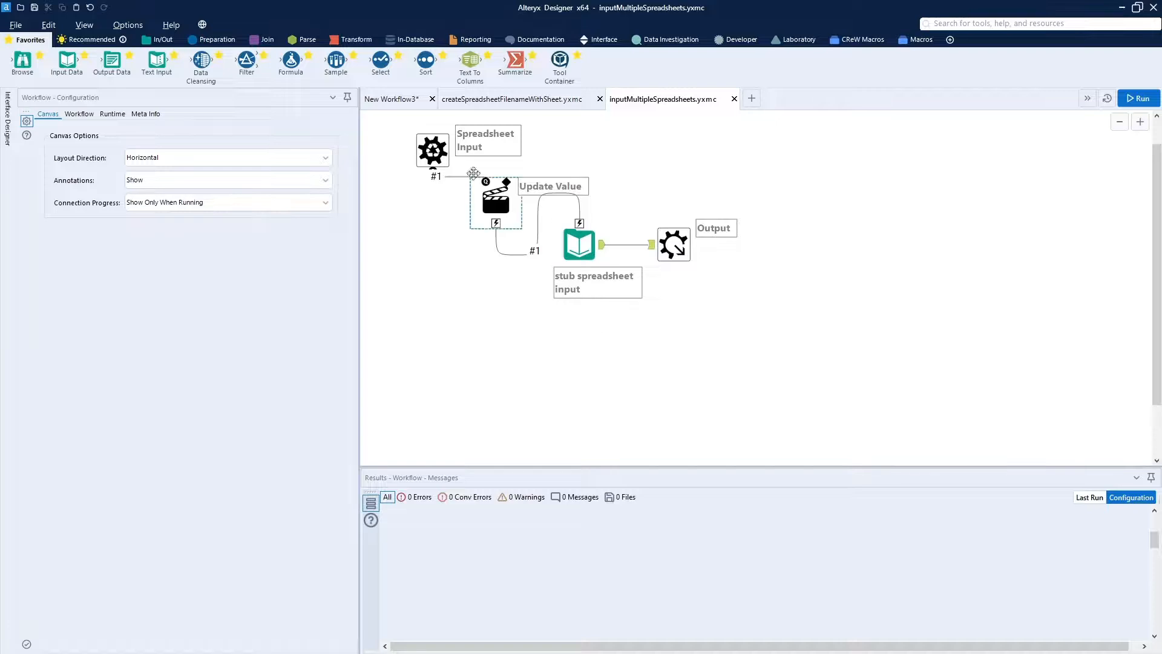
left_click(396, 106)
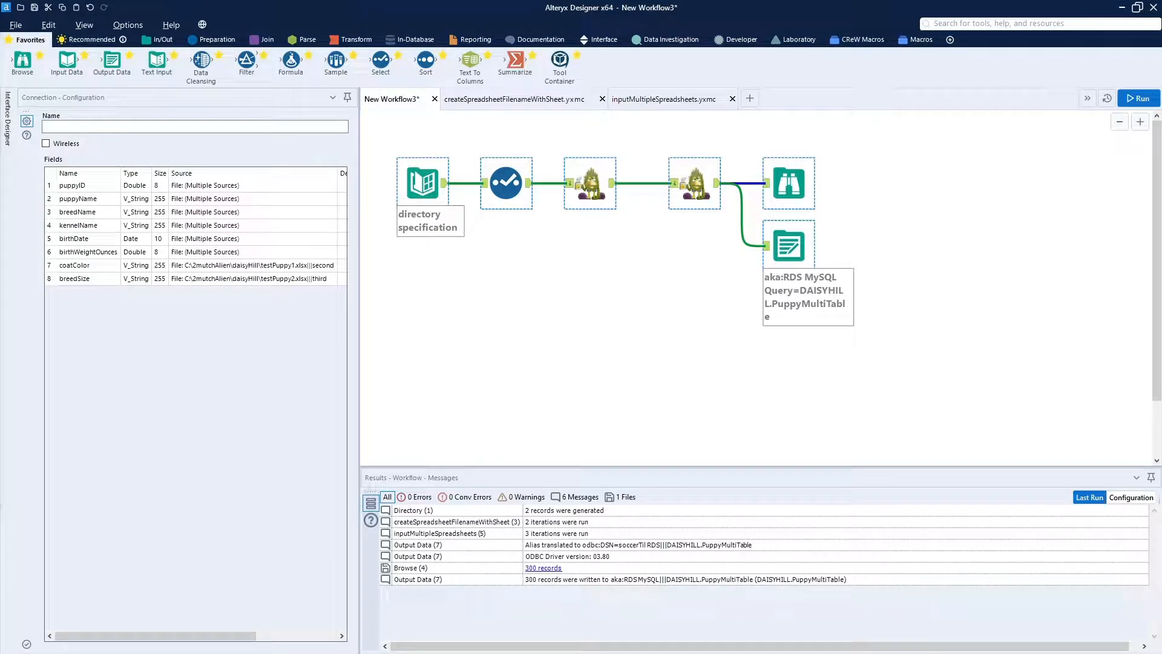
- Switch to the daisyHill folder in File Explorer and rename testPuppy2.xlsx as old testPuppy2.xlsx
left_click_drag(0, 92, 435, 98)
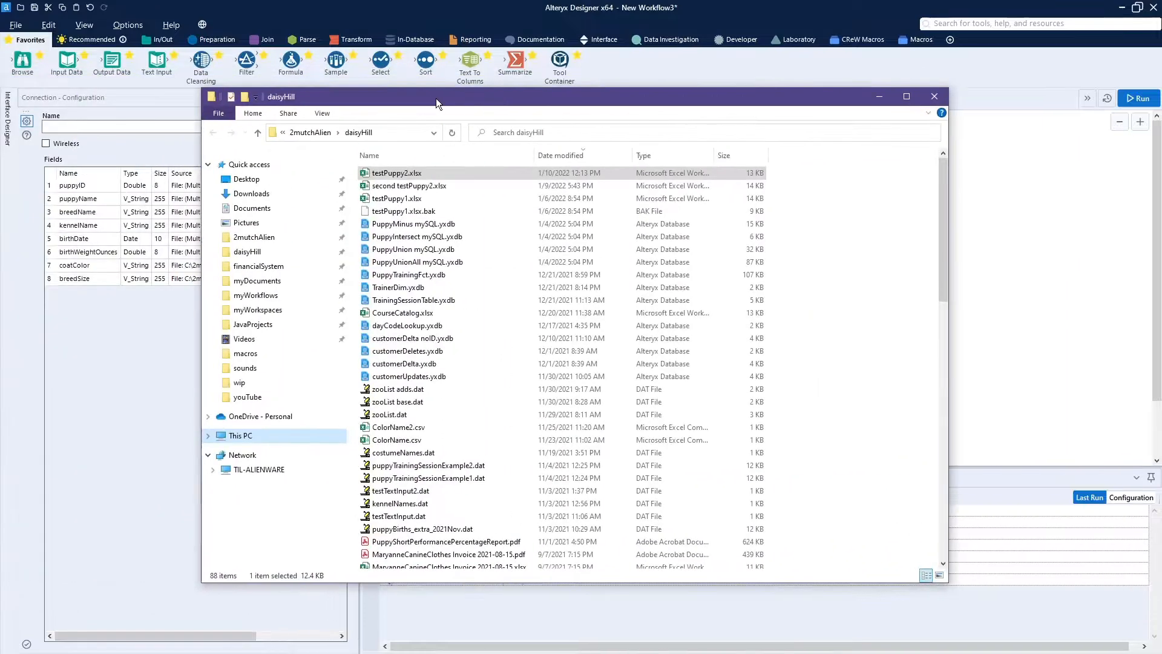
left_click(415, 174)
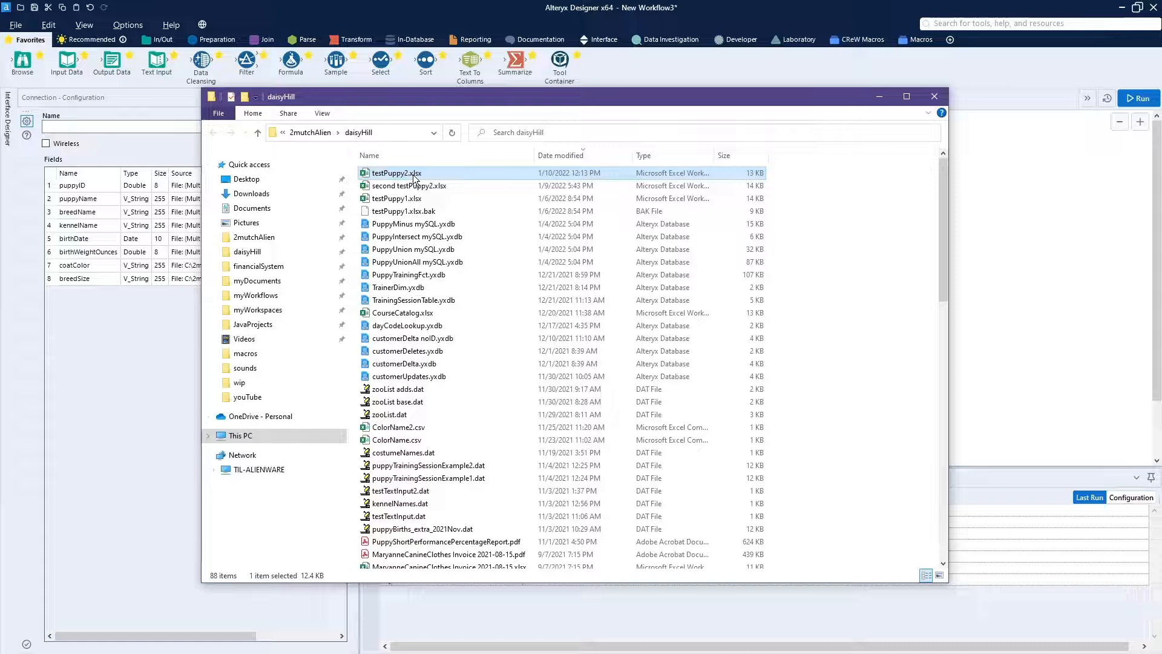
key("F2")
key("Home")
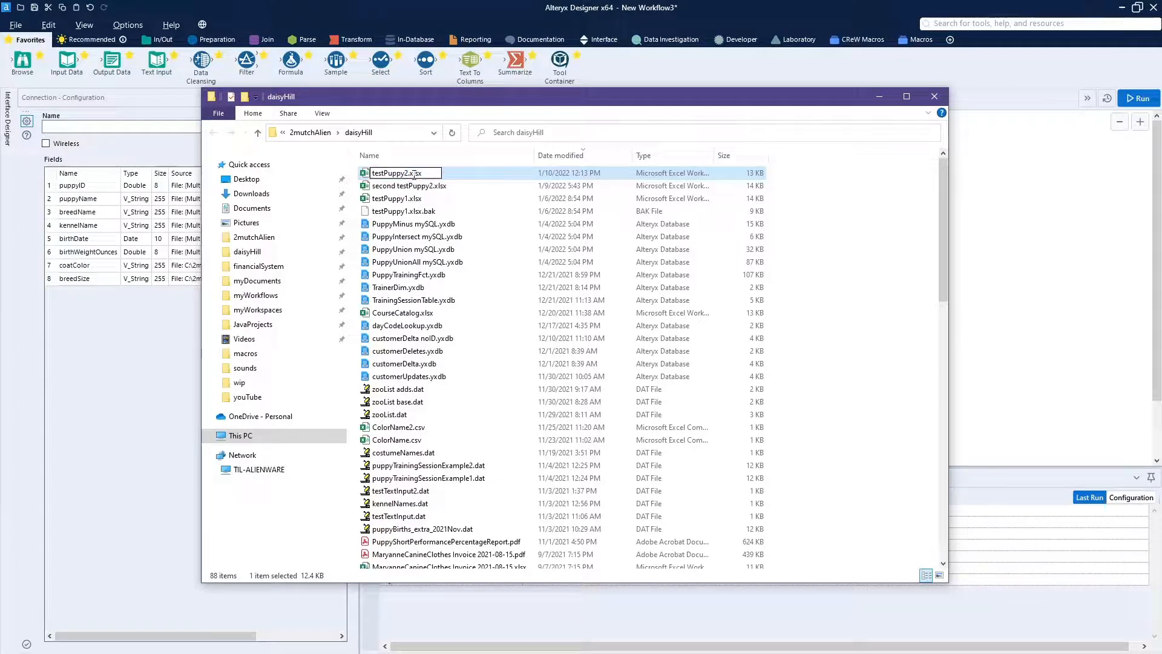
type("old")
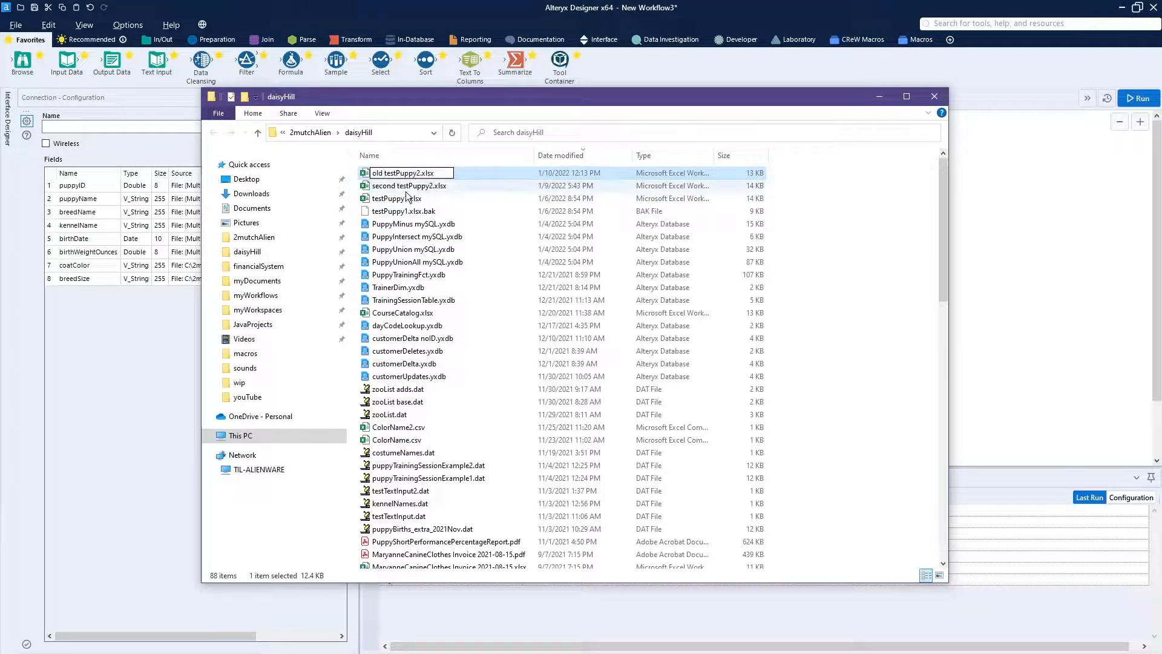
- Rename second testPuppy2.xlsx as testPuppy2.xlsx in the daisyHill folder
left_click(403, 189)
key("F2")
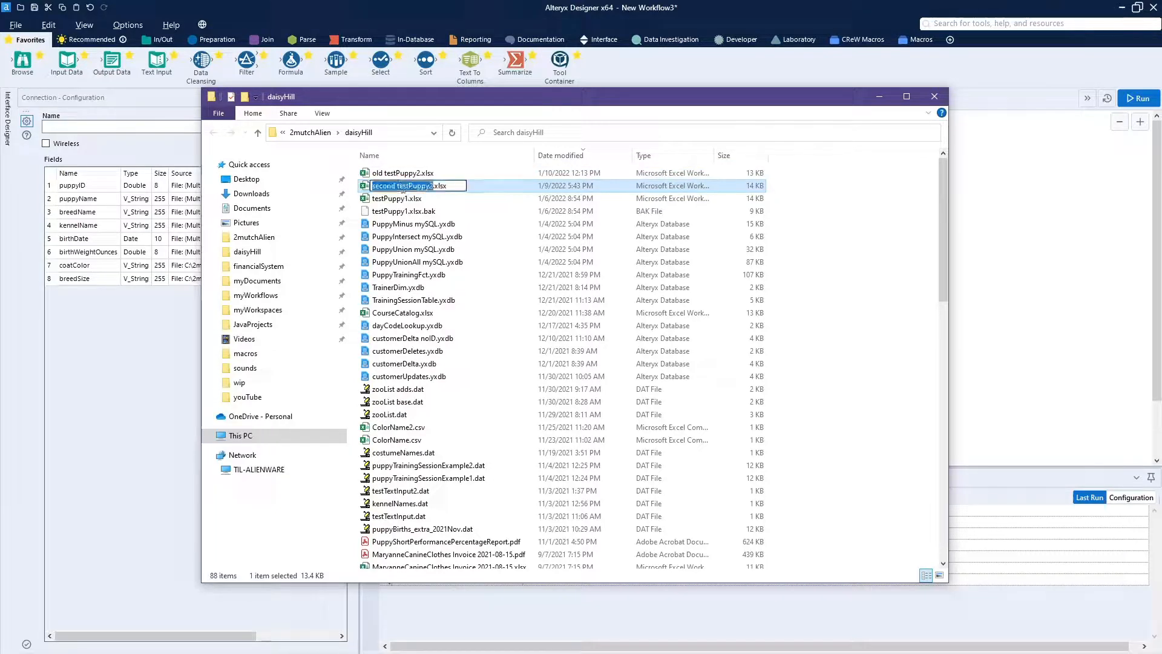
key("Home")
key("Delete")
key("Delete")
key("Delete")
key("Delete")
key("Delete")
key("Delete")
key("Delete")
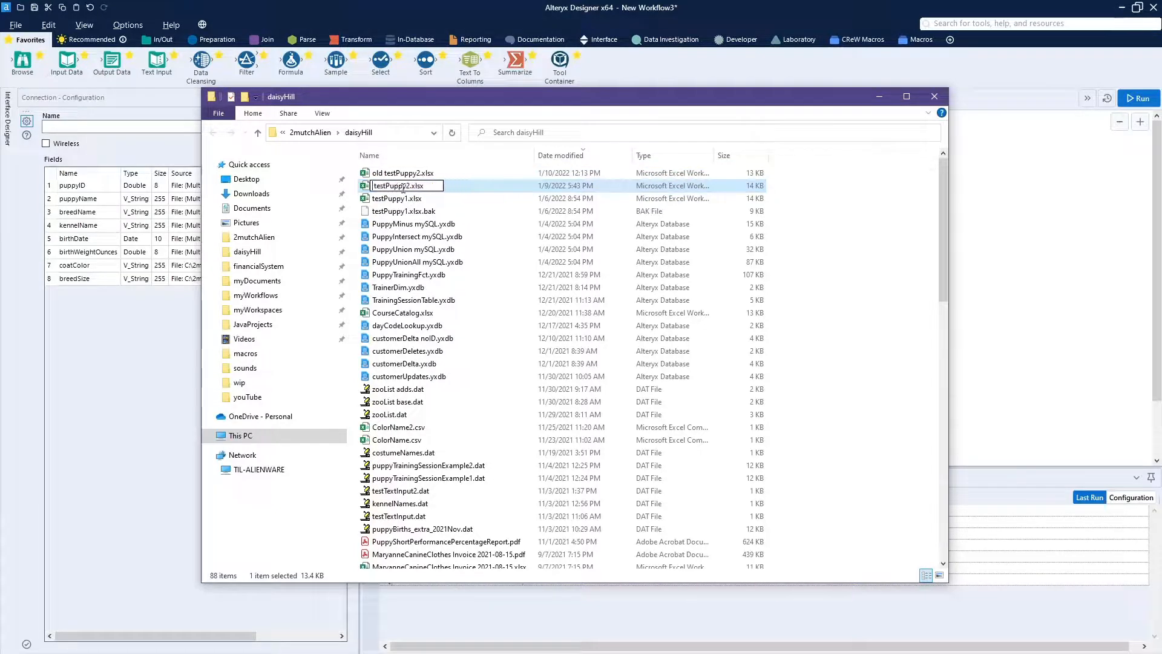
key("Delete")
key("Return")
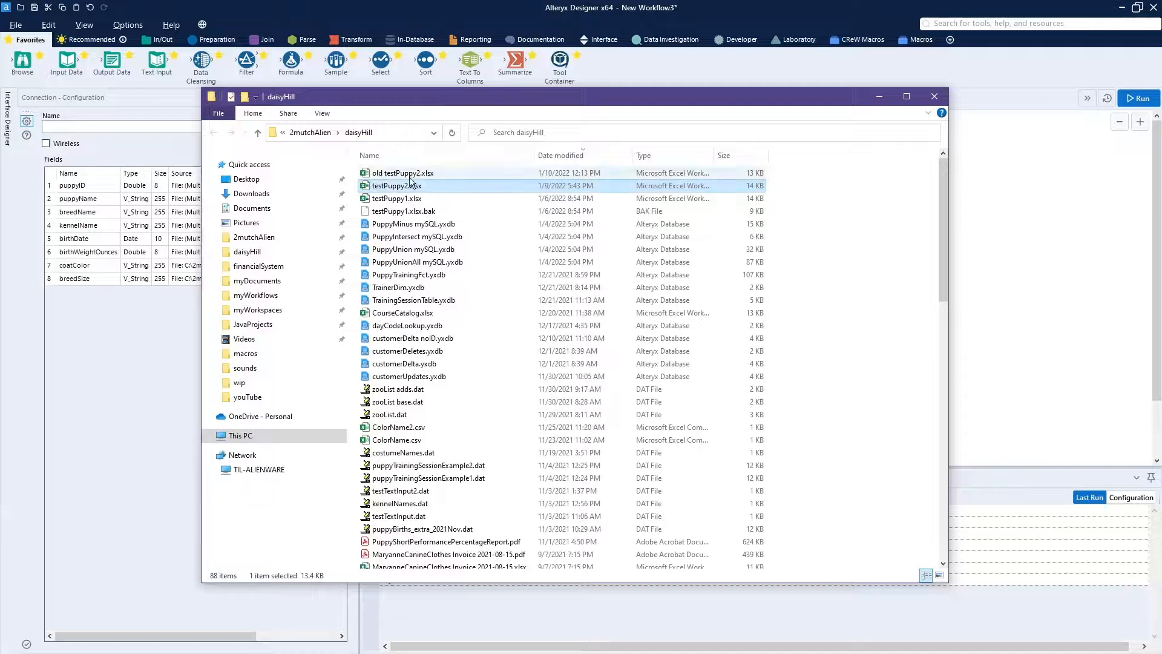
- Open the renamed testPuppy2.xlsx in Excel, check its sheets and column headers, and close it
double_click(394, 187)
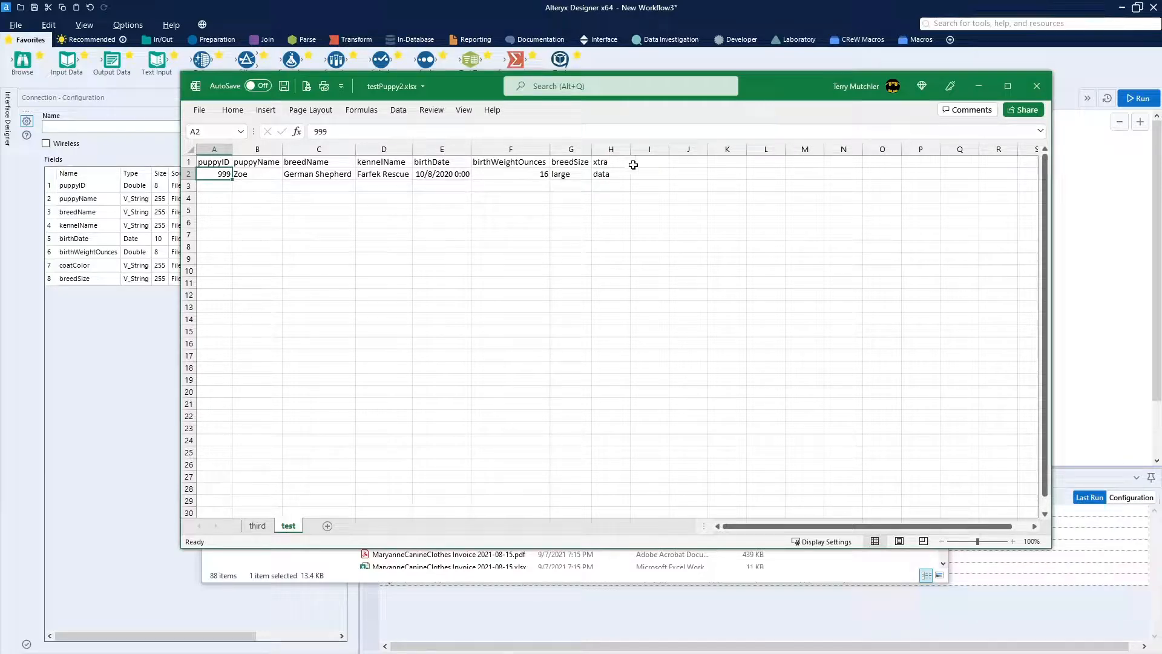
left_click(1031, 89)
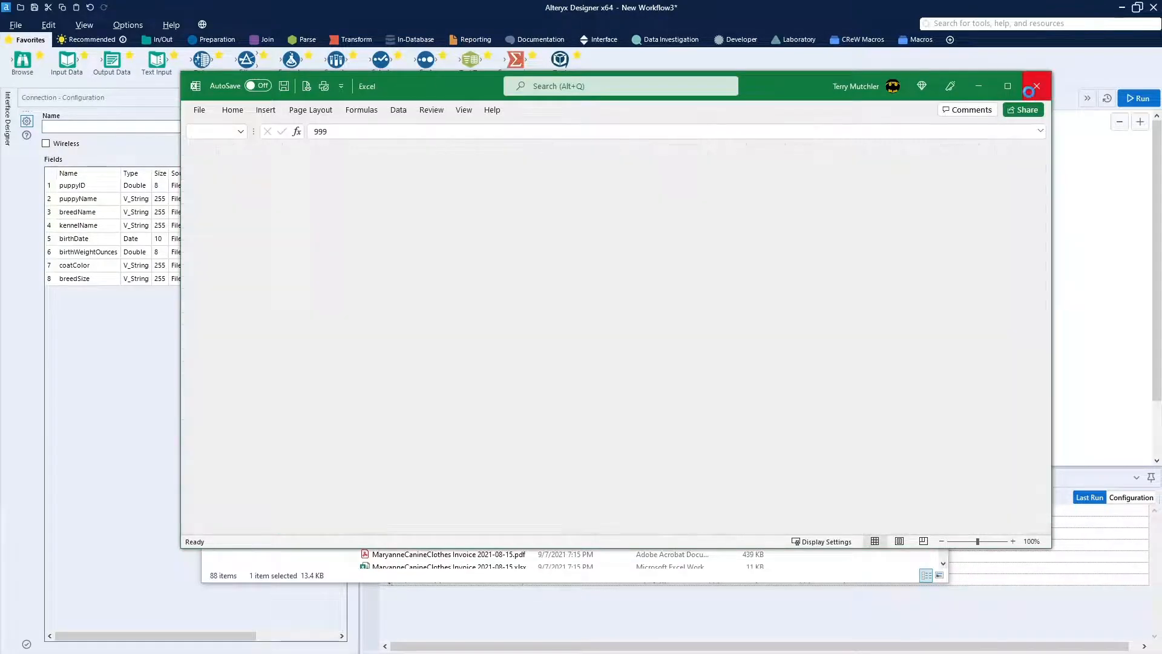
left_click(1029, 91)
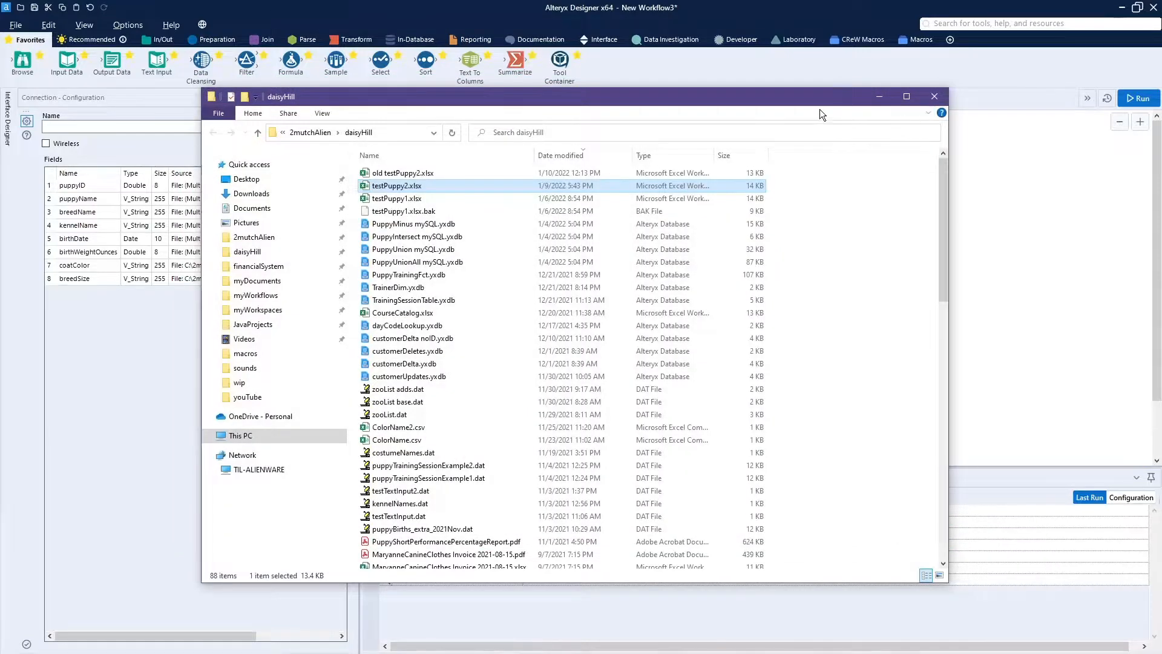
- Move the daisyHill folder window out of the way and run New Workflow3 in Alteryx Designer
left_click_drag(816, 99, 0, 139)
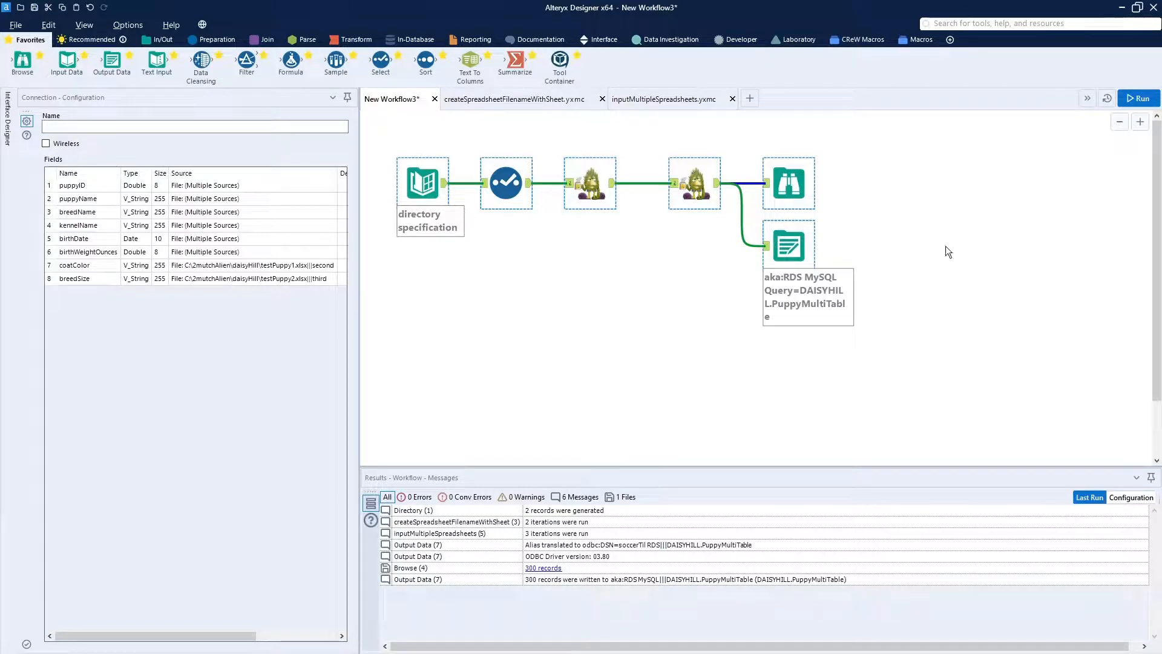
left_click(1139, 99)
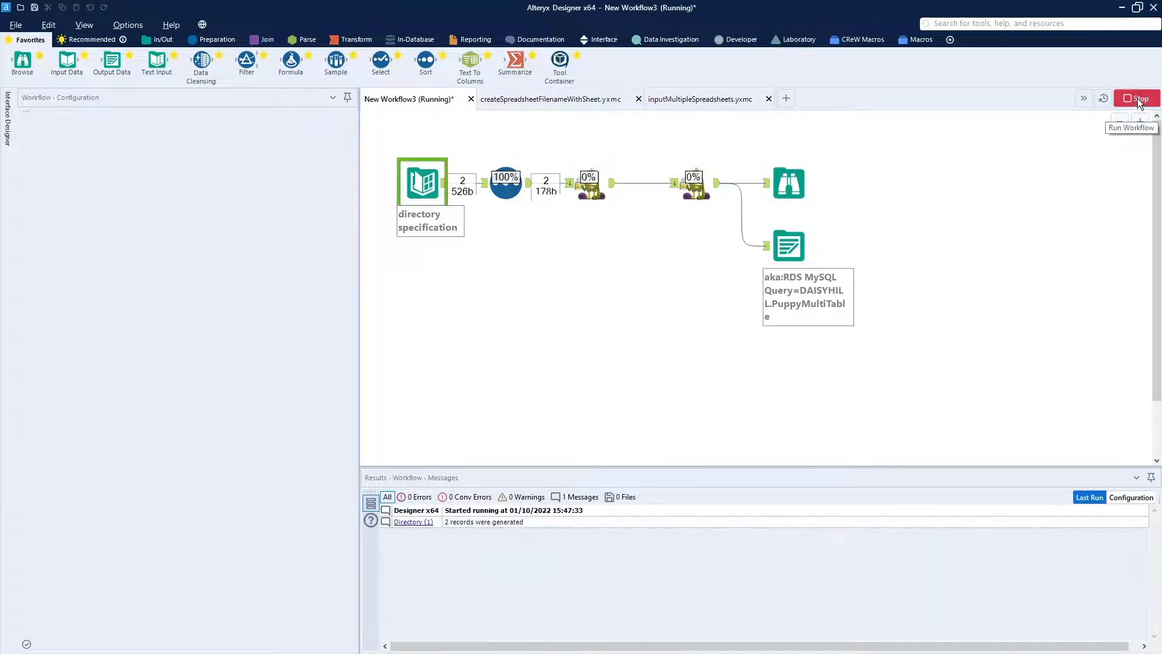